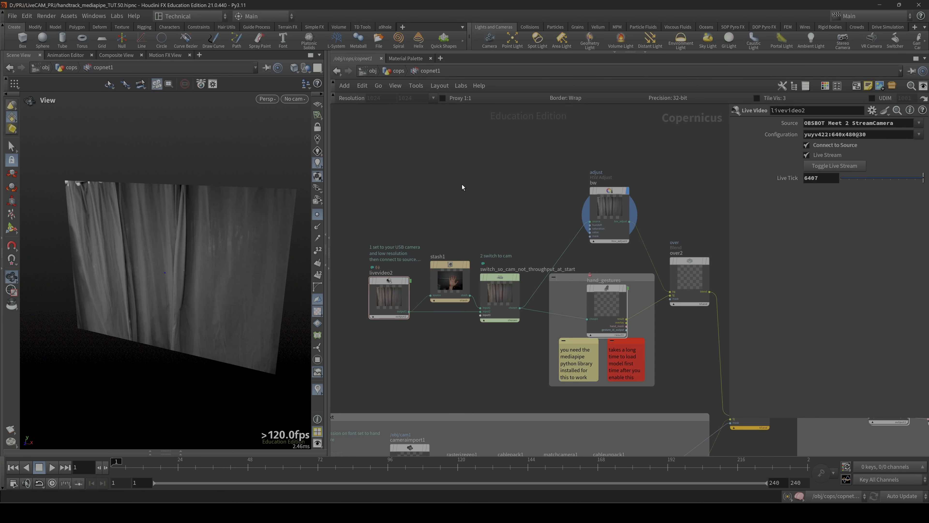
Add a Live Video node in the empty area above the livevideo2 node.
key("Tab")
type("live")
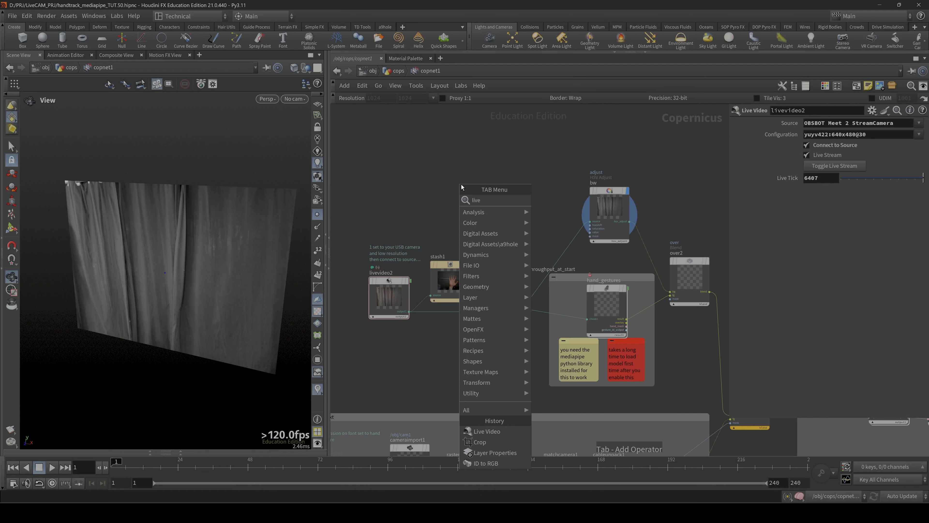
left_click(572, 204)
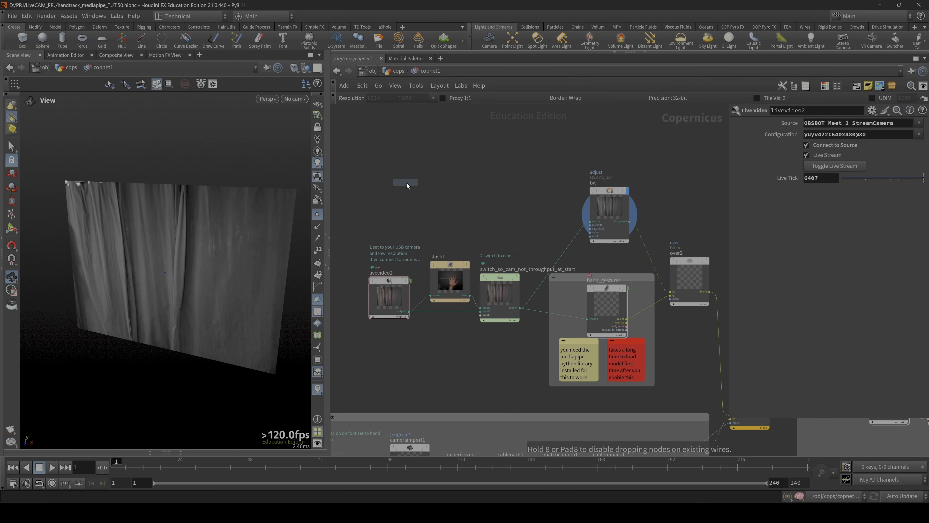
left_click(398, 205)
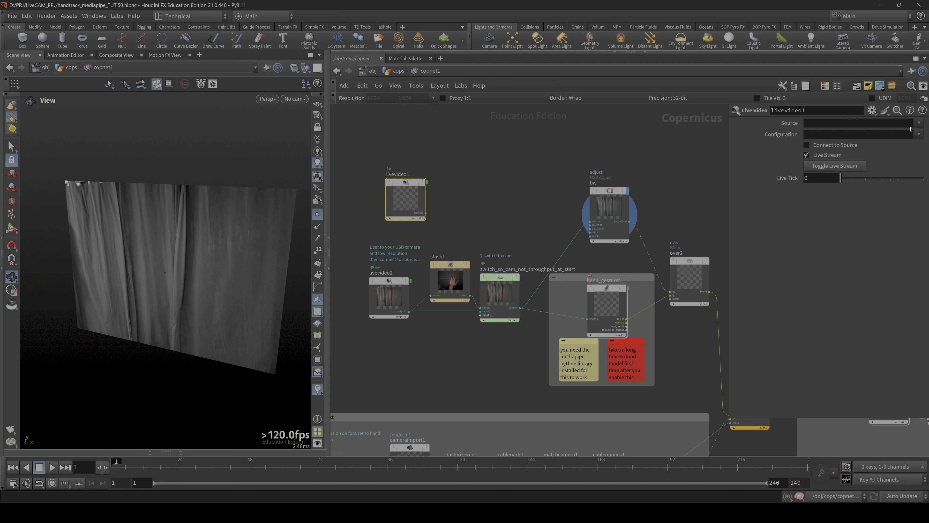
Check the Source and Configuration choices of the new Live Video node, and delete that node.
left_click(919, 123)
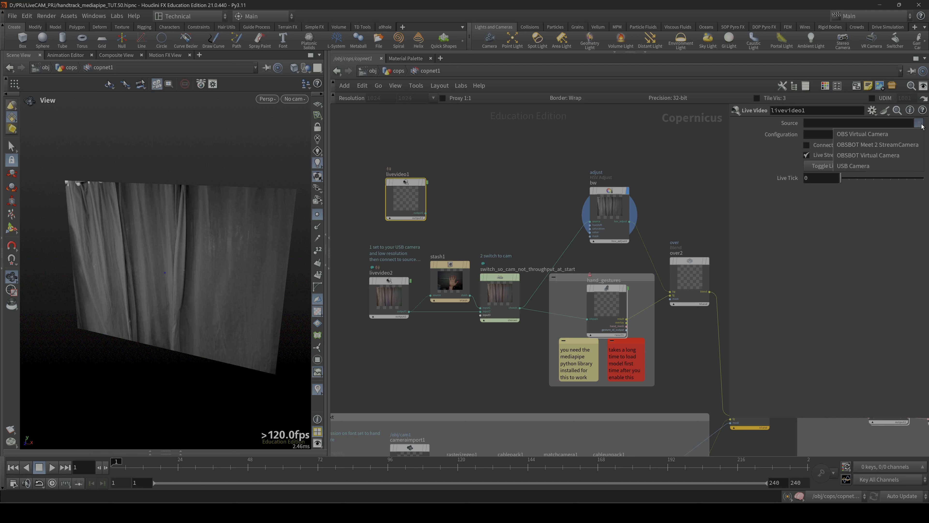
left_click(646, 150)
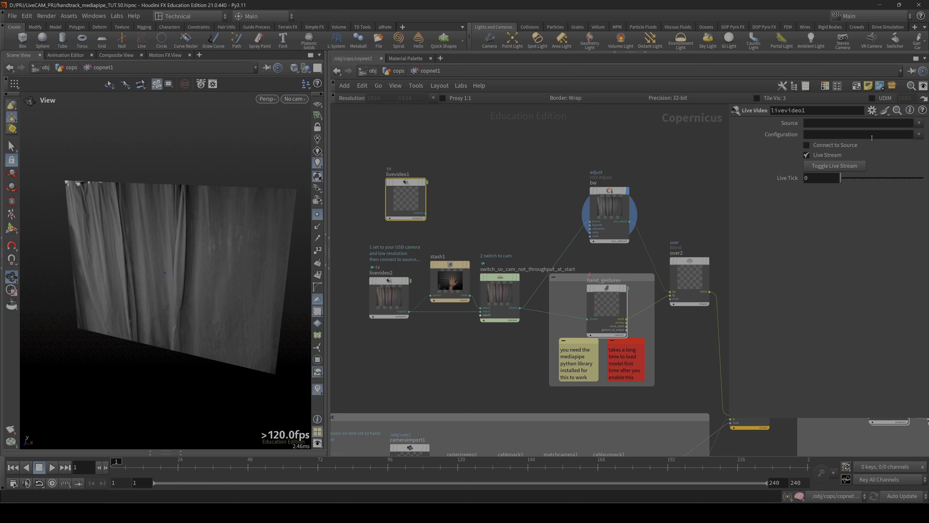
left_click(921, 135)
left_click(705, 140)
left_click_drag(495, 165, 407, 213)
key("Delete")
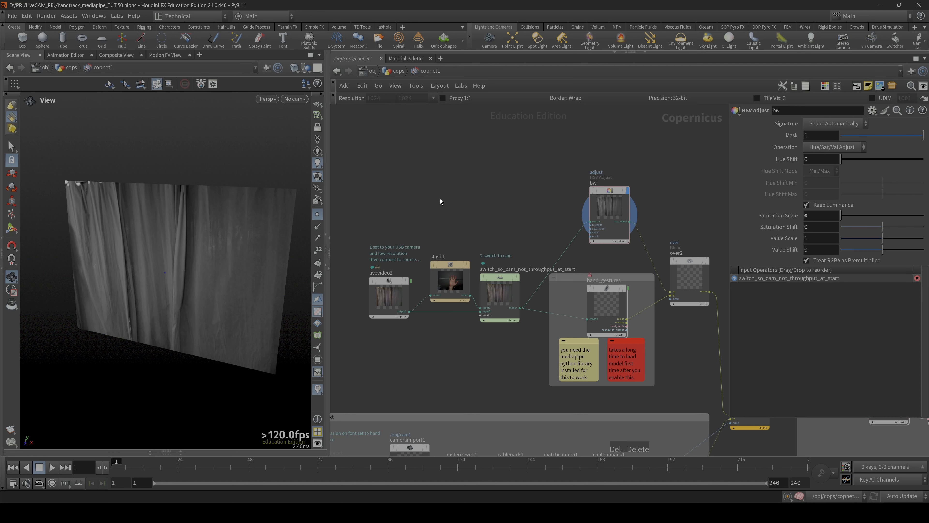
Display the existing livevideo2 node in the viewport and start its live stream.
left_click(381, 294)
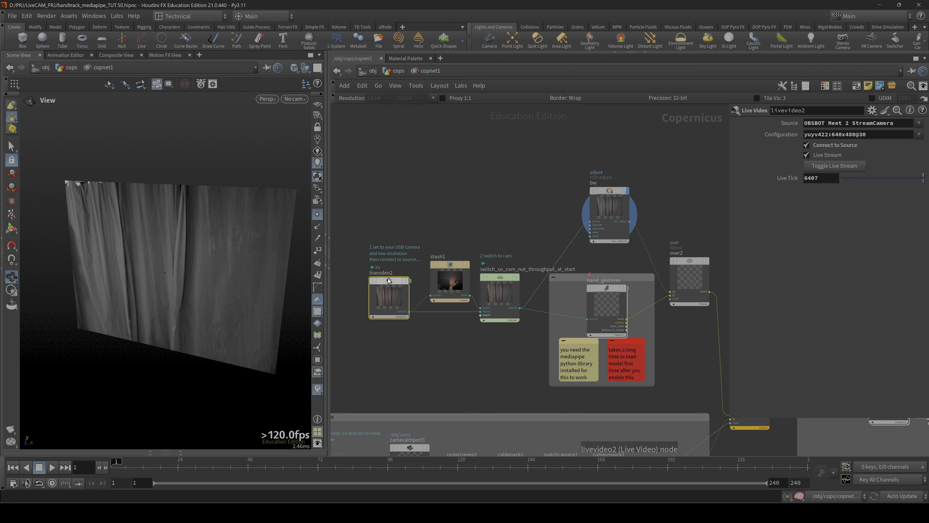
mouse_move(388, 282)
left_click(411, 266)
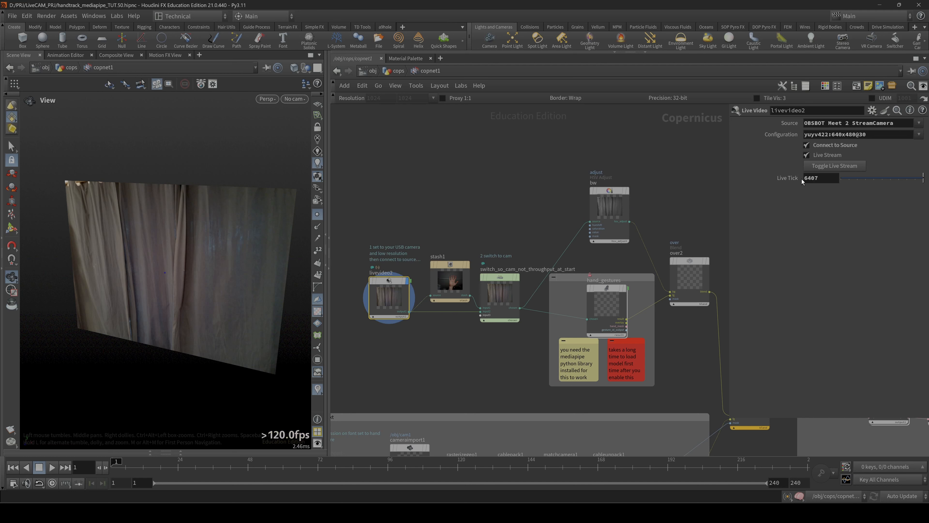
left_click(835, 167)
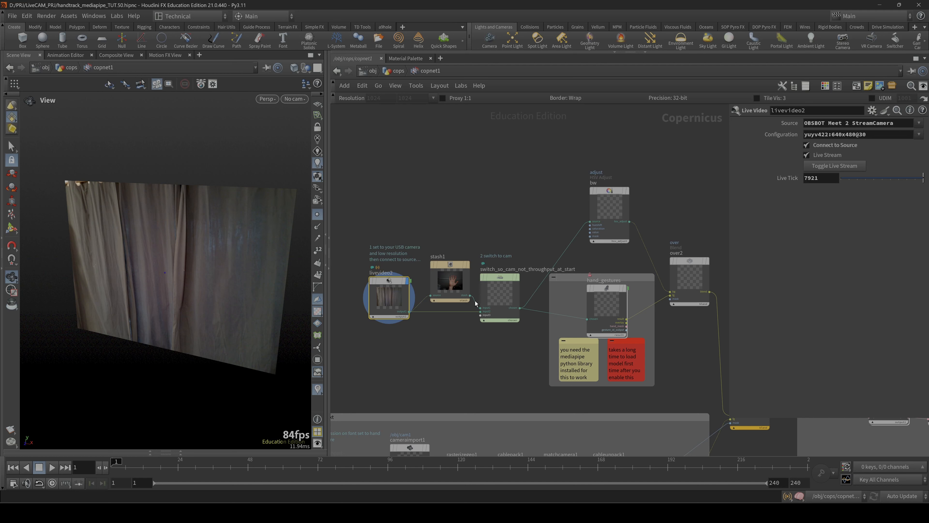
Display the switch_so_cam_not_throughput_at_start node and switch its selected input to 0 for the stash and back to 1 for the camera.
left_click(459, 284)
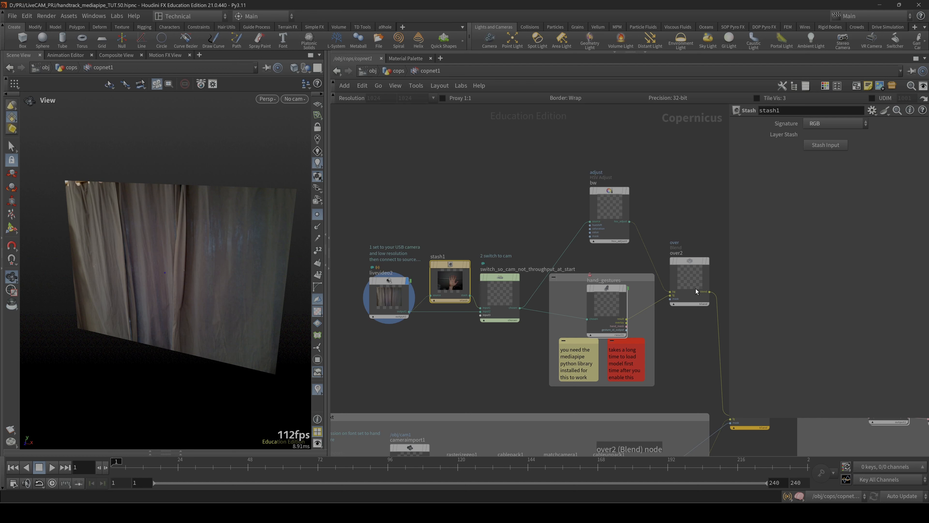
left_click(507, 294)
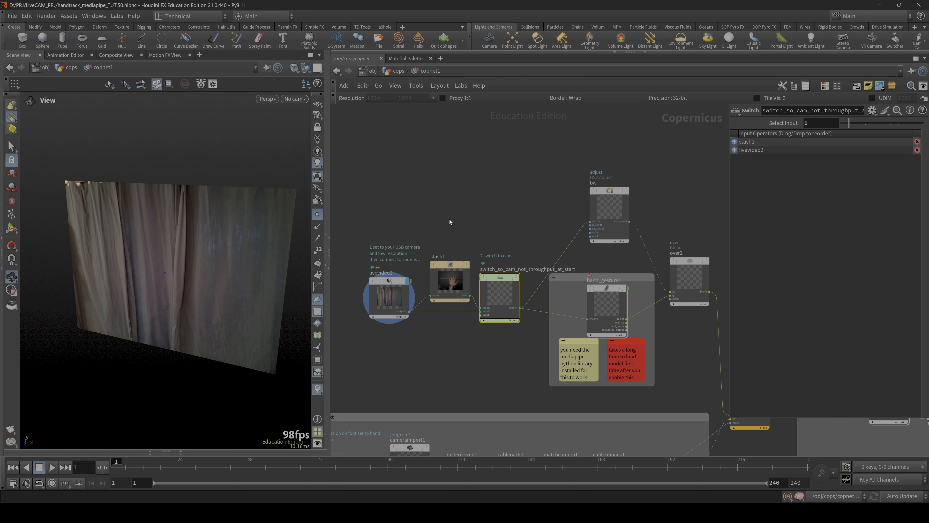
left_click(518, 284)
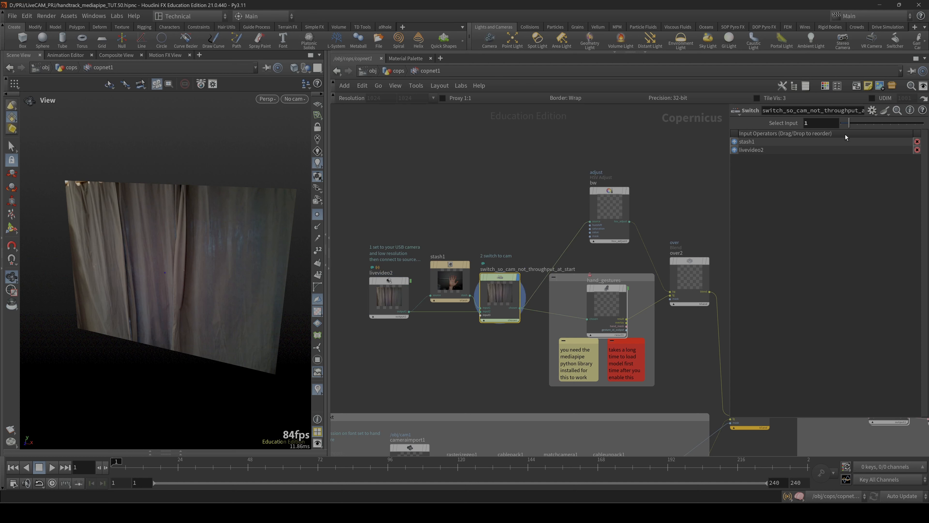
left_click(842, 124)
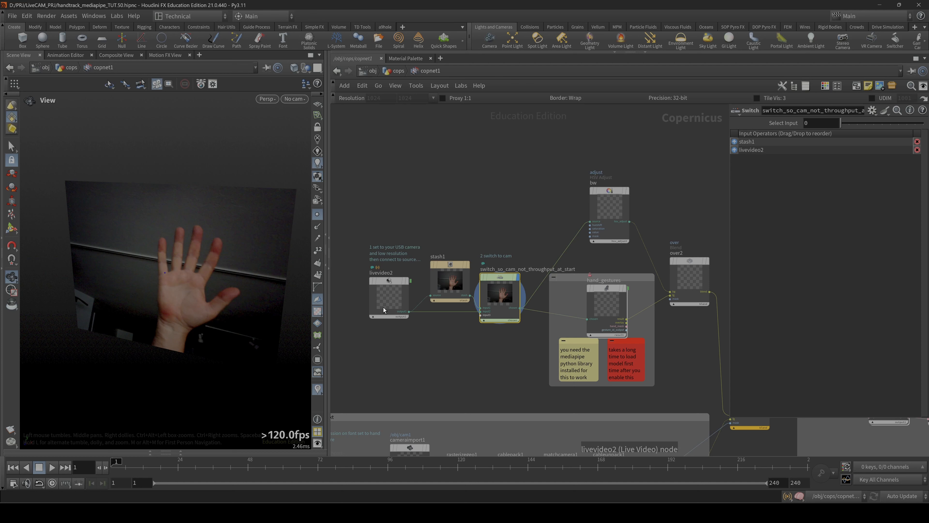
left_click_drag(841, 124, 847, 125)
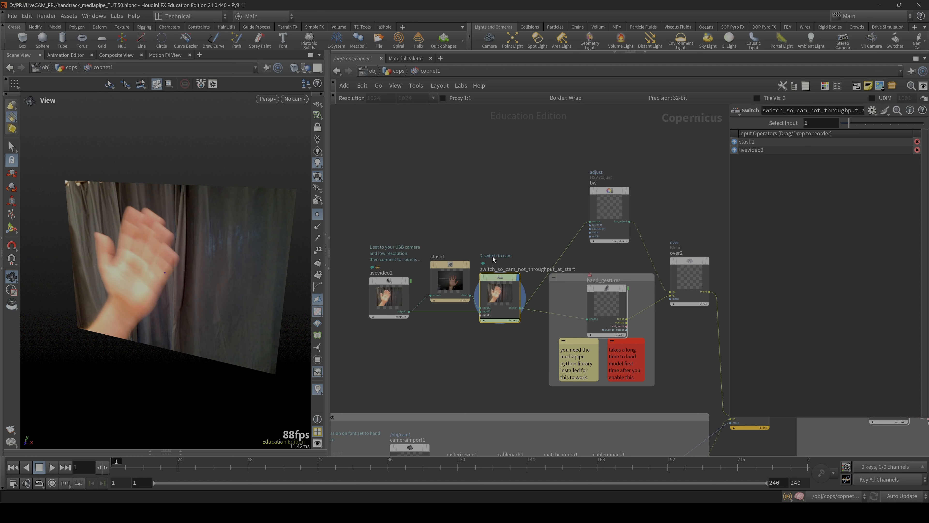
Display the bw HSV Adjust node's result in the viewport.
middle_click_drag(631, 260, 617, 266)
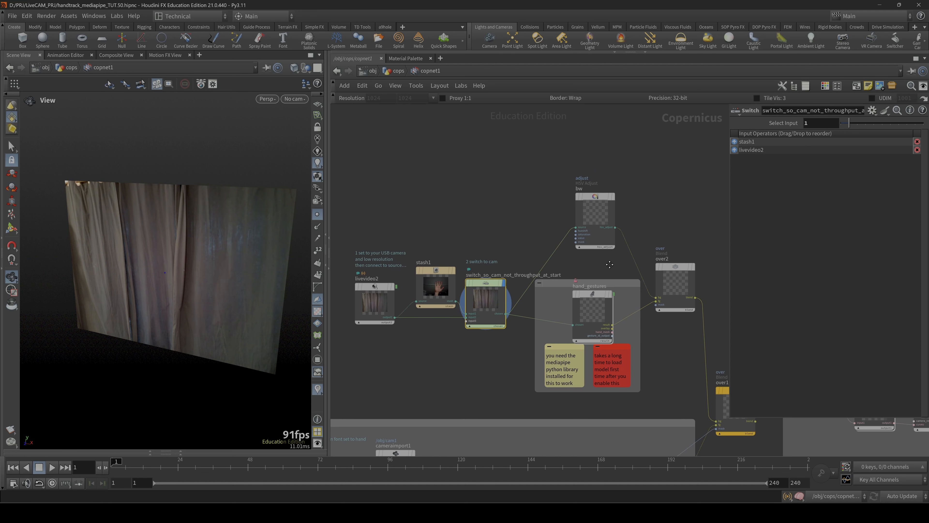
mouse_move(599, 197)
left_click(616, 177)
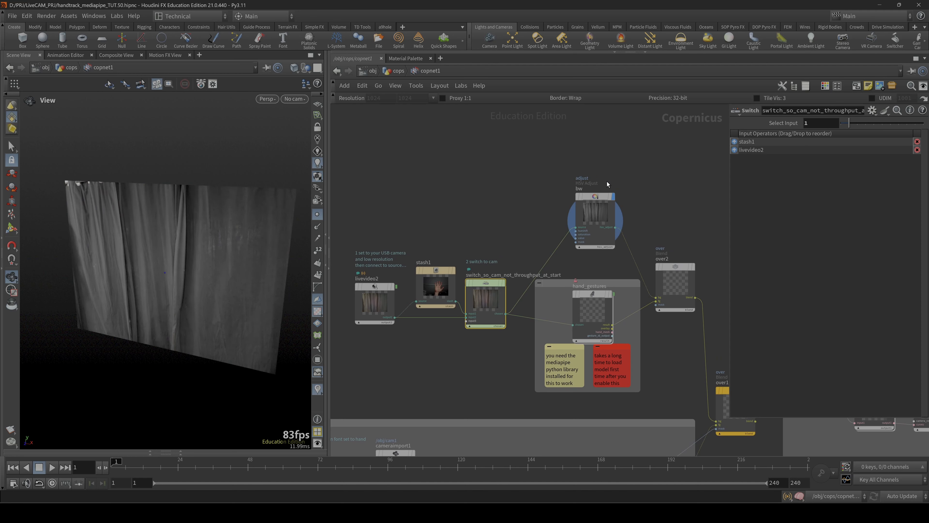
Go inside the hand_gestures node and widen the parameter area showing pythonsnippet1.
middle_click_drag(601, 314, 579, 271)
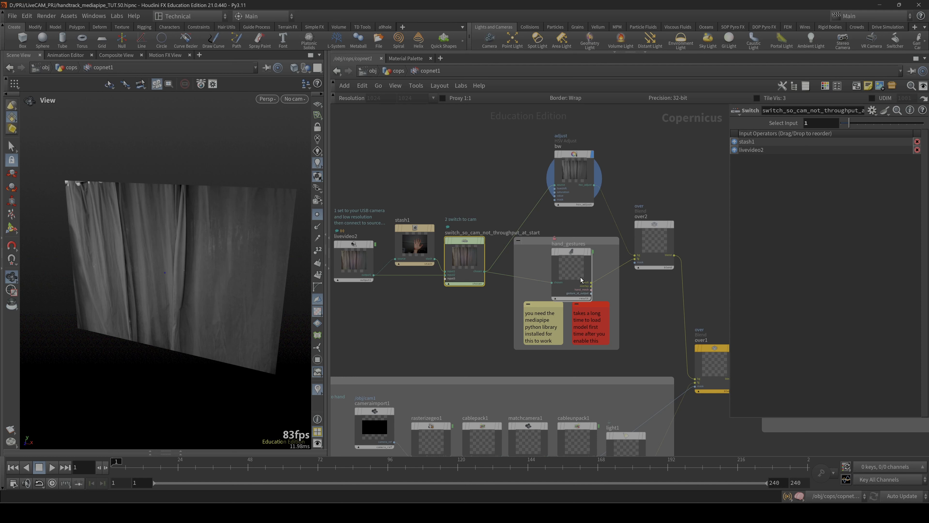
left_click(571, 267)
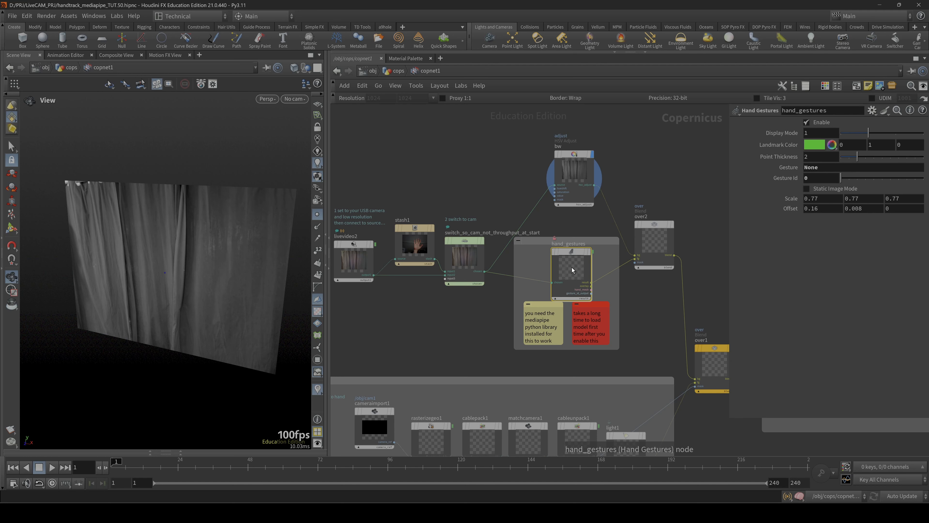
double_click(573, 267)
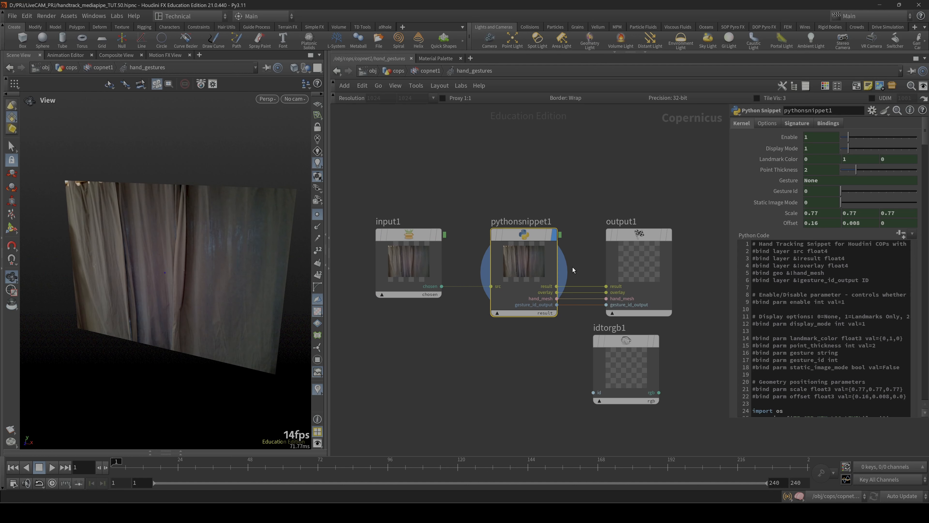
mouse_move(581, 199)
middle_mouse_down()
mouse_move(605, 197)
mouse_move(581, 198)
middle_mouse_up()
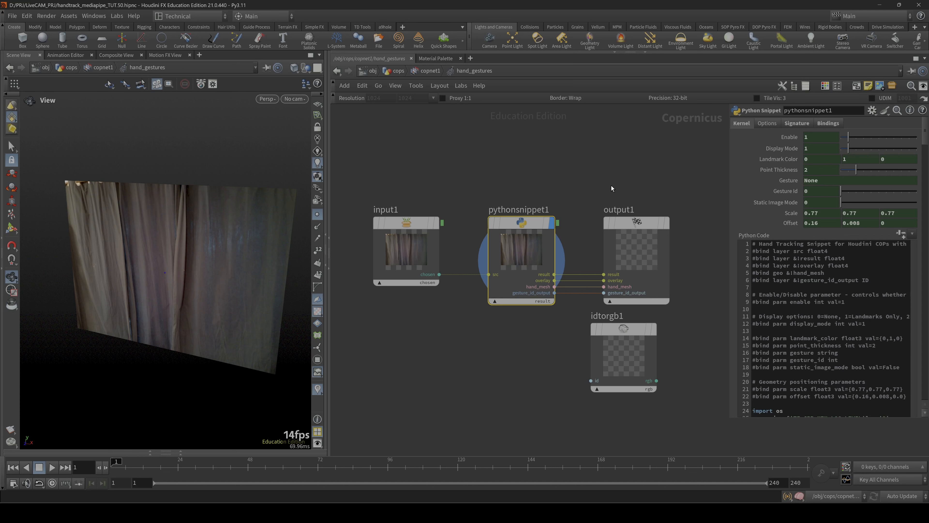
middle_click_drag(590, 189, 587, 170)
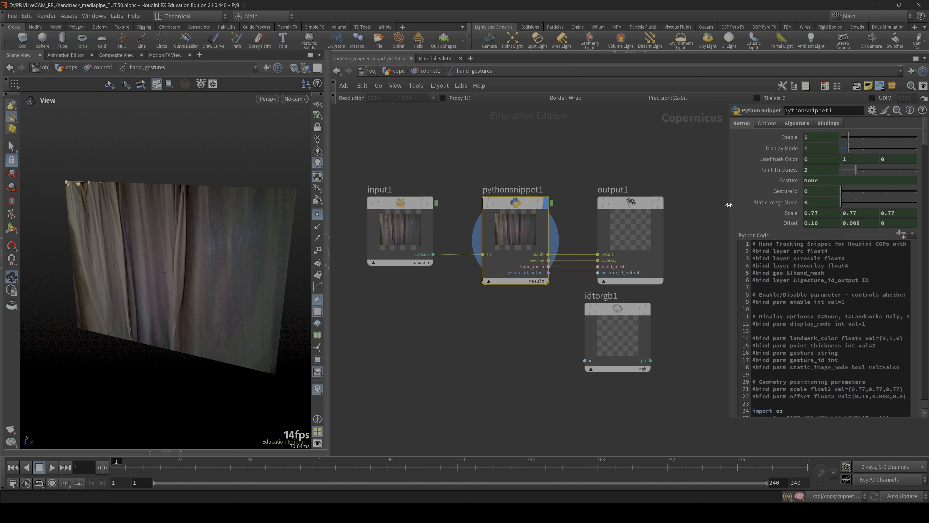
left_click_drag(730, 205, 697, 204)
middle_click_drag(646, 158, 631, 161)
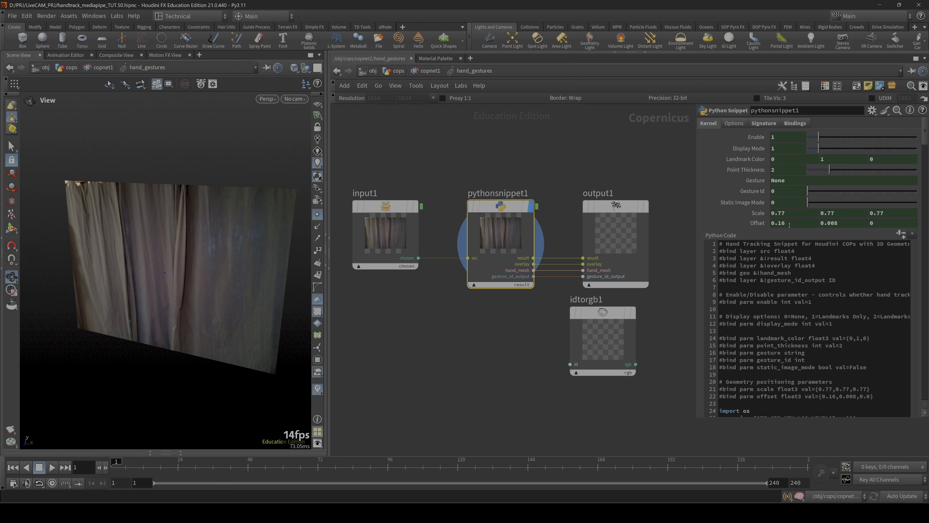
Inspect pythonsnippet1's node options and the expression behind its Enable parameter, and return to the parent network.
left_click(873, 111)
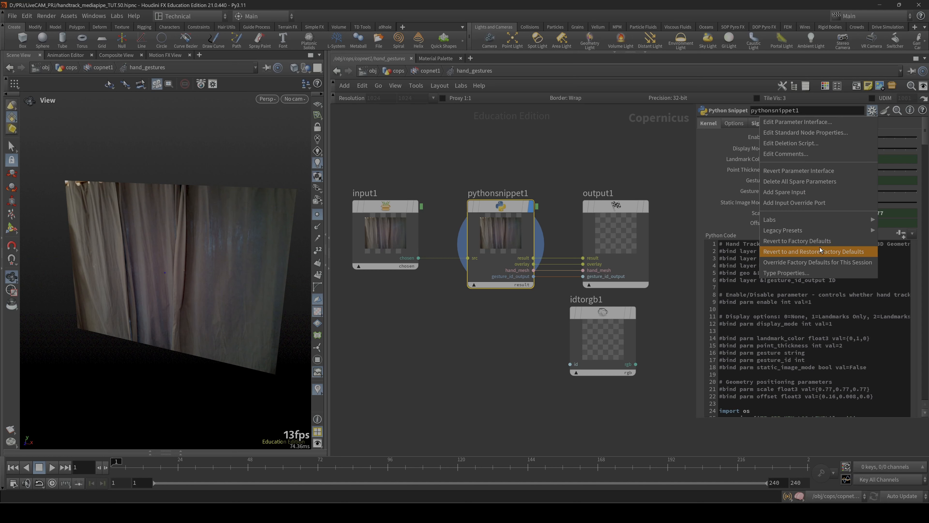
left_click(657, 159)
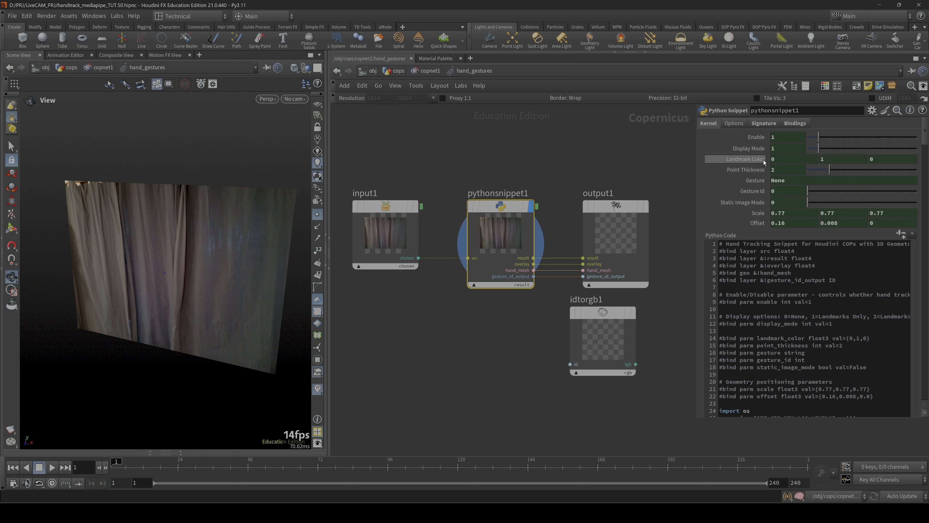
left_click(763, 137)
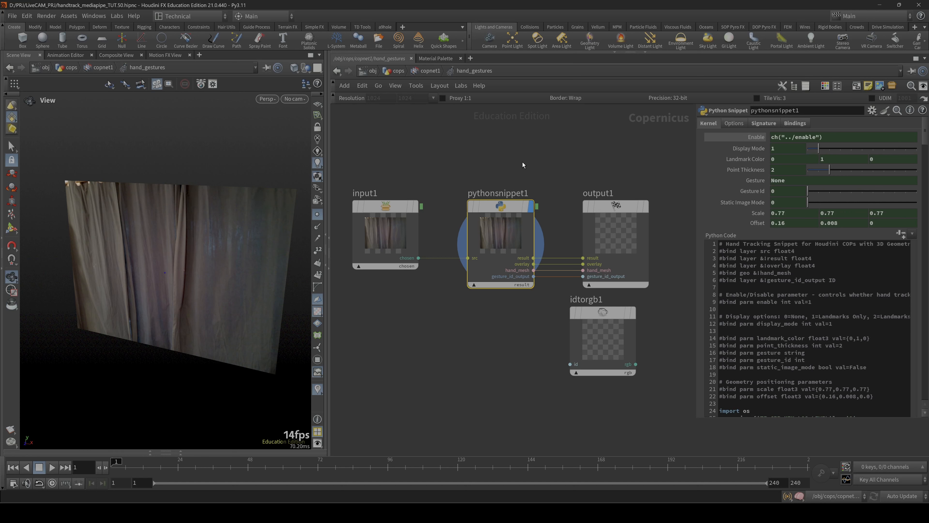
left_click(749, 135)
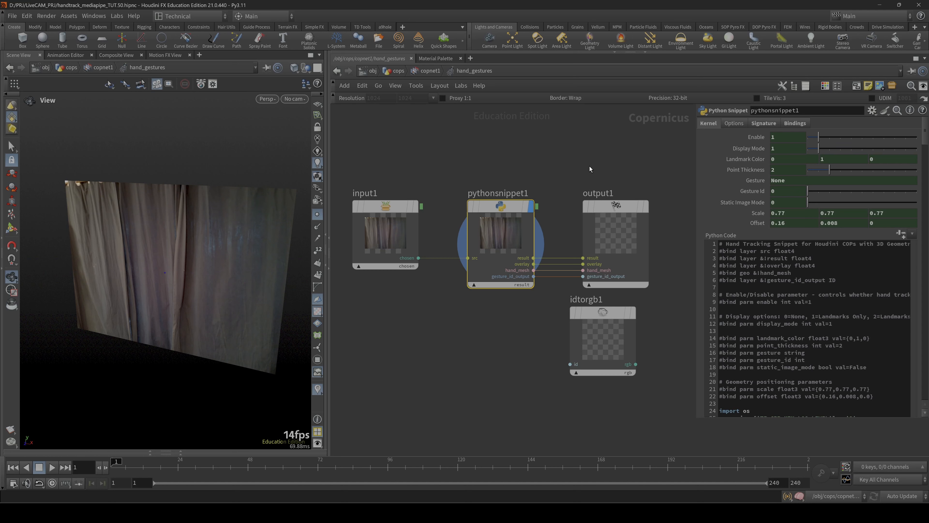
key("u")
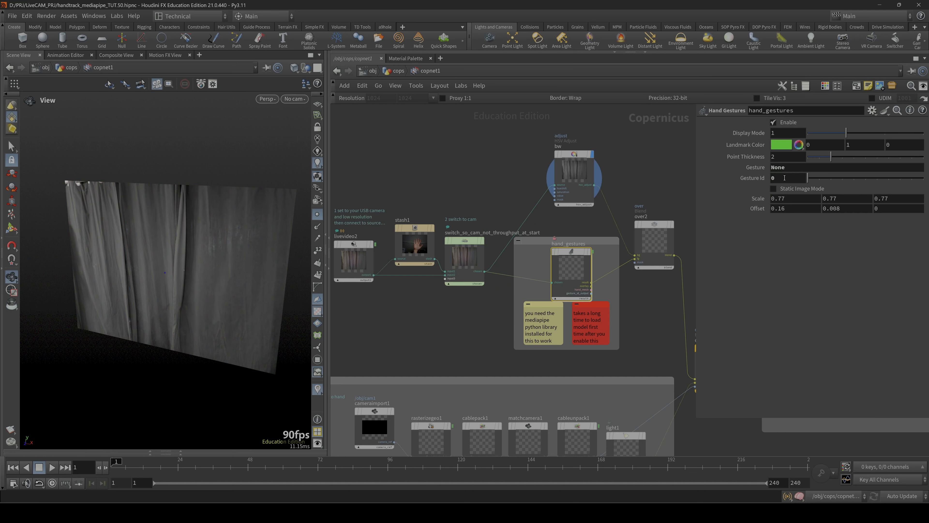
Go back inside hand_gestures and read through pythonsnippet1's Python code down to its image output section, widening the code area.
double_click(568, 266)
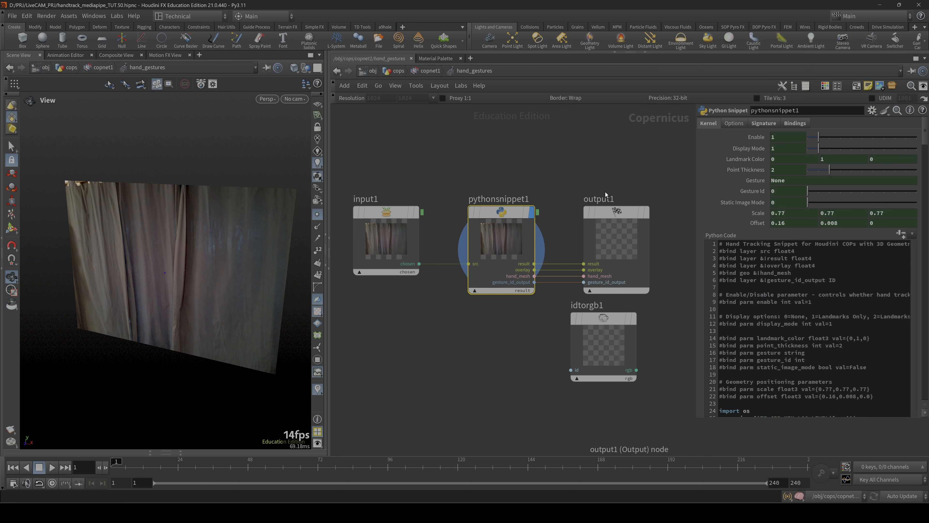
scroll(823, 310, "down", 10)
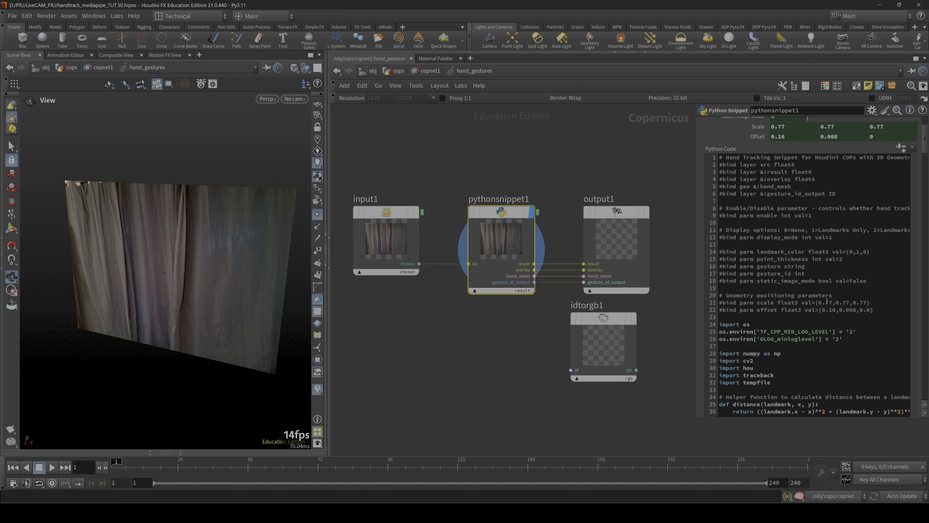
scroll(828, 291, "down", 7)
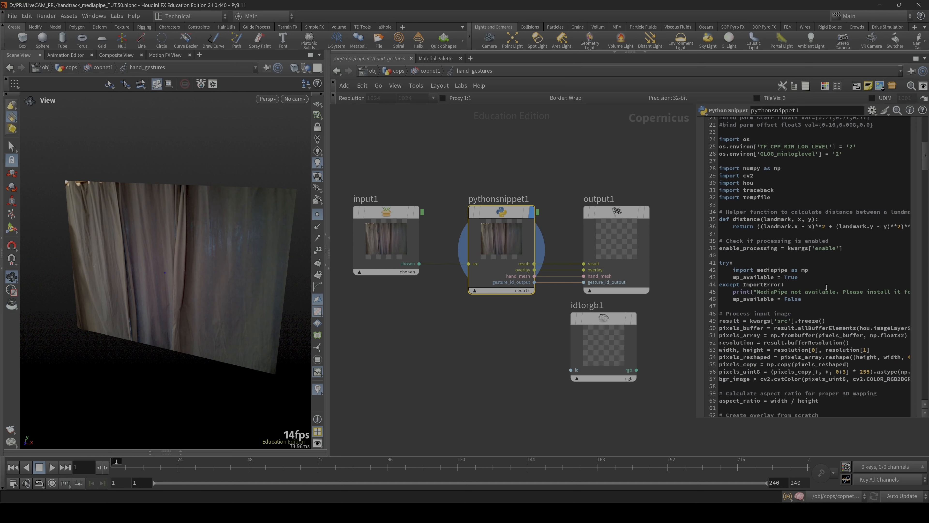
scroll(822, 209, "down", 5)
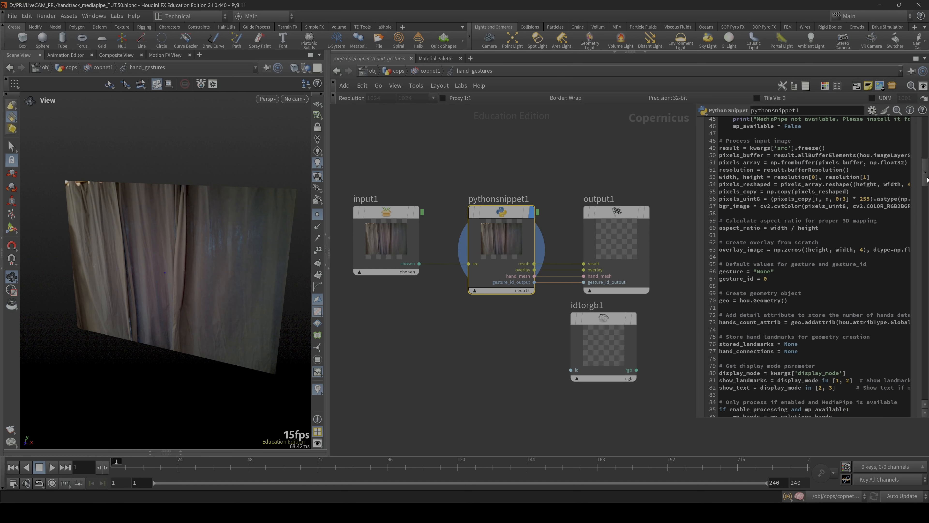
scroll(873, 222, "down", 20)
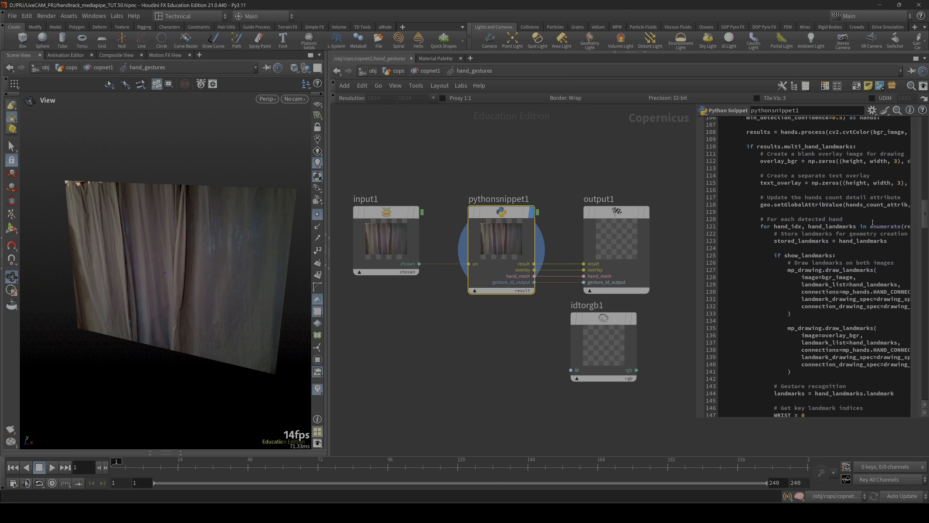
left_click_drag(695, 284, 660, 282)
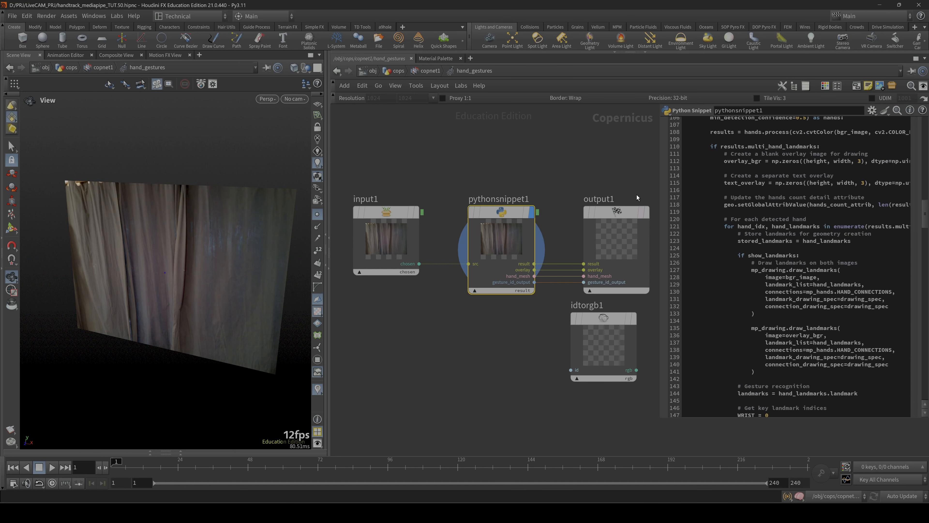
left_click_drag(660, 188, 636, 189)
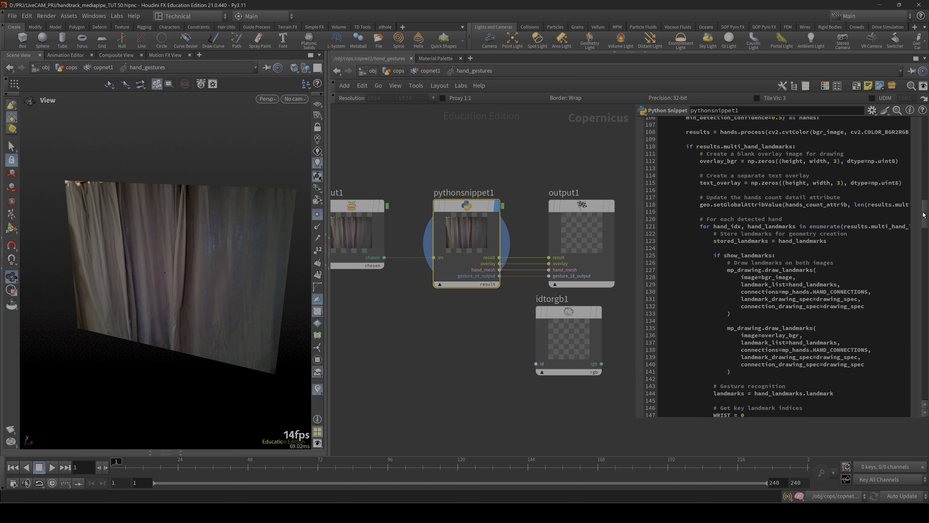
left_click_drag(926, 215, 907, 370)
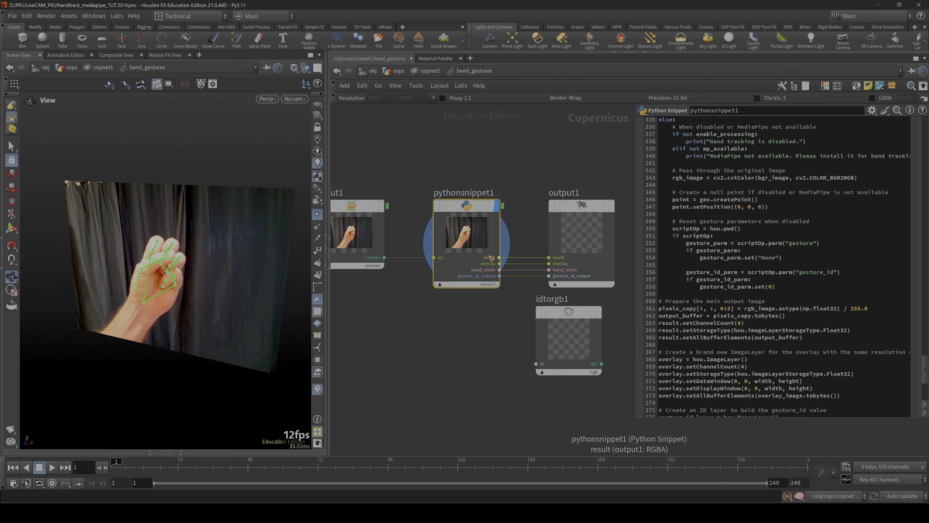
Preview pythonsnippet1's overlay output in the viewport, followed by its hand_mesh output.
left_click(491, 285)
left_click(508, 301)
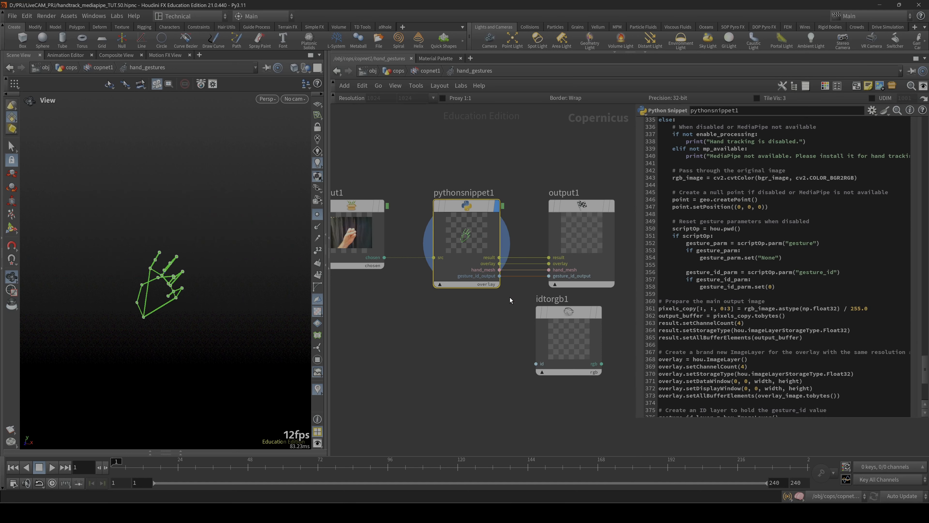
left_click(490, 284)
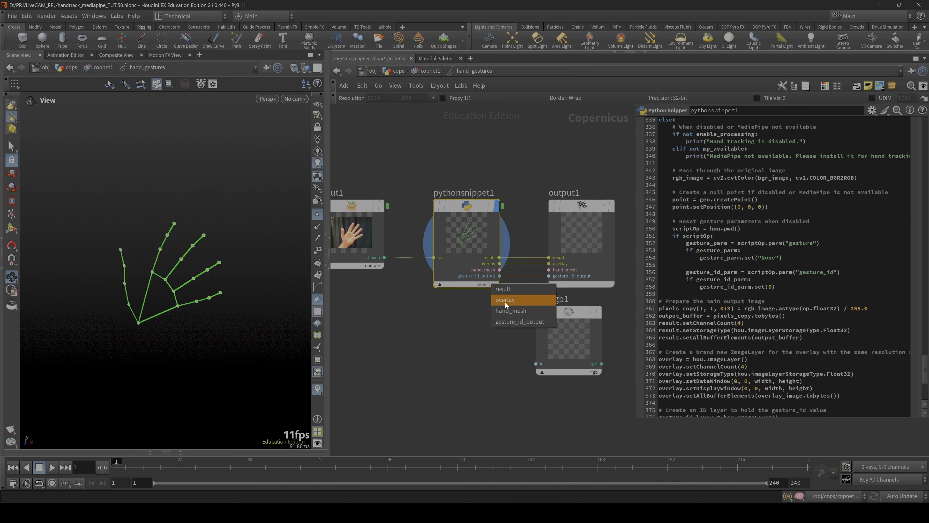
left_click(509, 311)
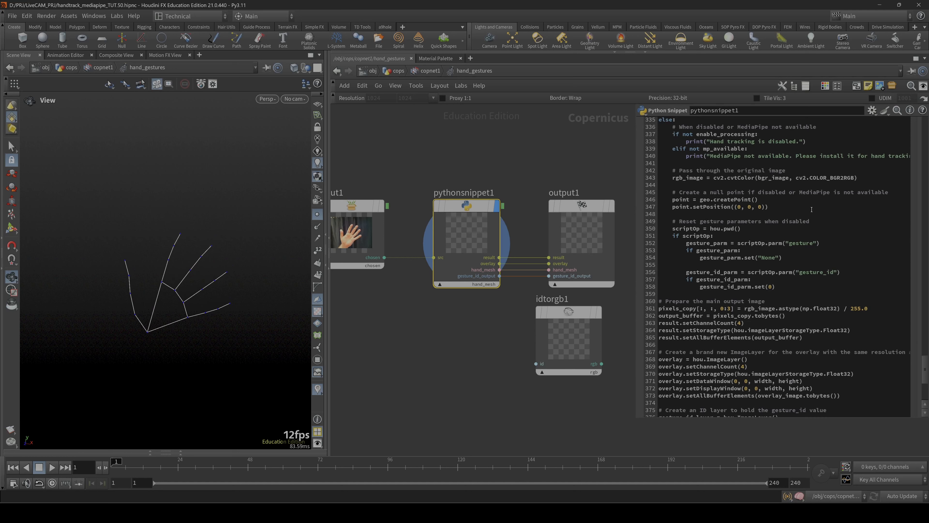
Examine the code that updates the gesture and gesture_id parameters, and pythonsnippet1's gesture_id_output connection to output1.
scroll(812, 210, "up", 3)
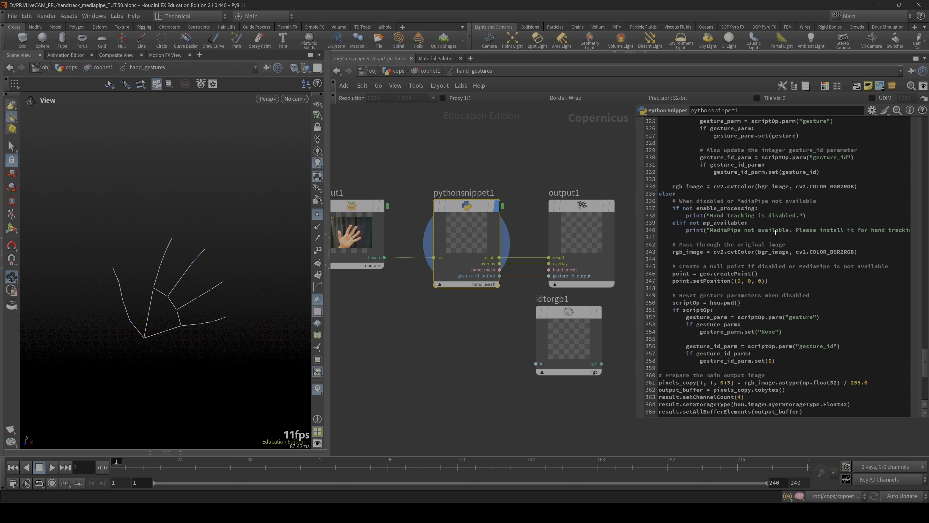
scroll(775, 232, "up", 2)
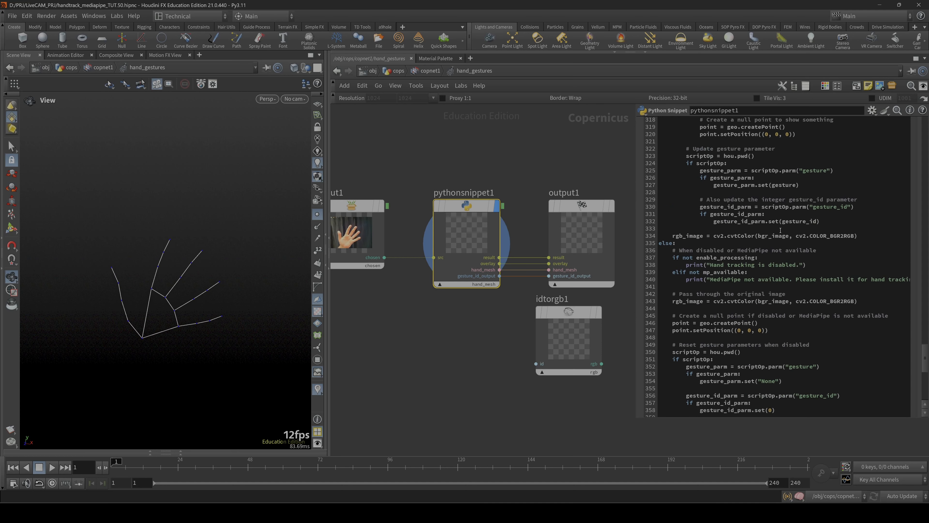
scroll(780, 230, "down", 2)
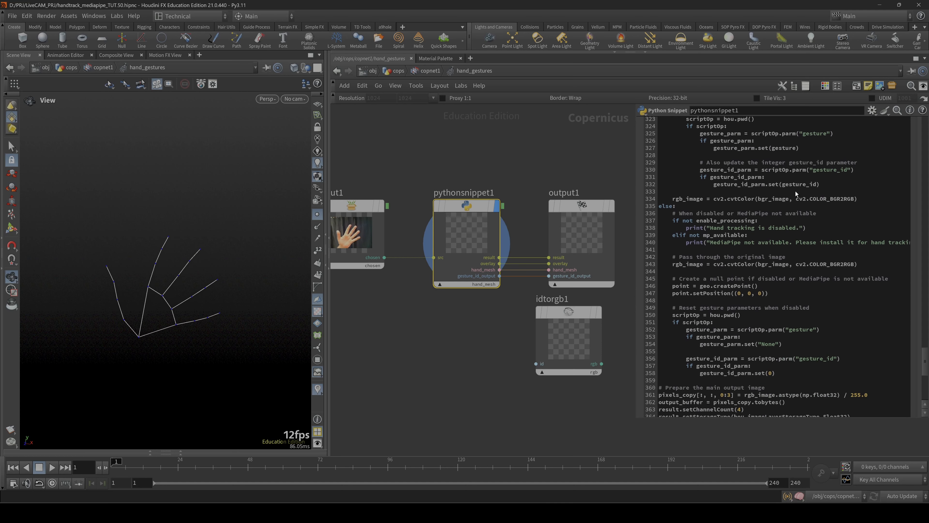
scroll(818, 207, "down", 2)
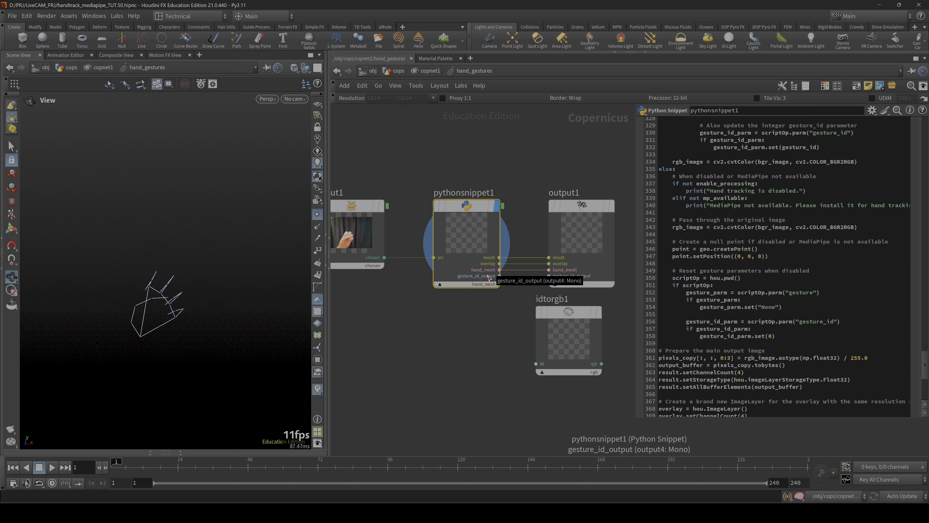
left_click_drag(499, 276, 548, 275)
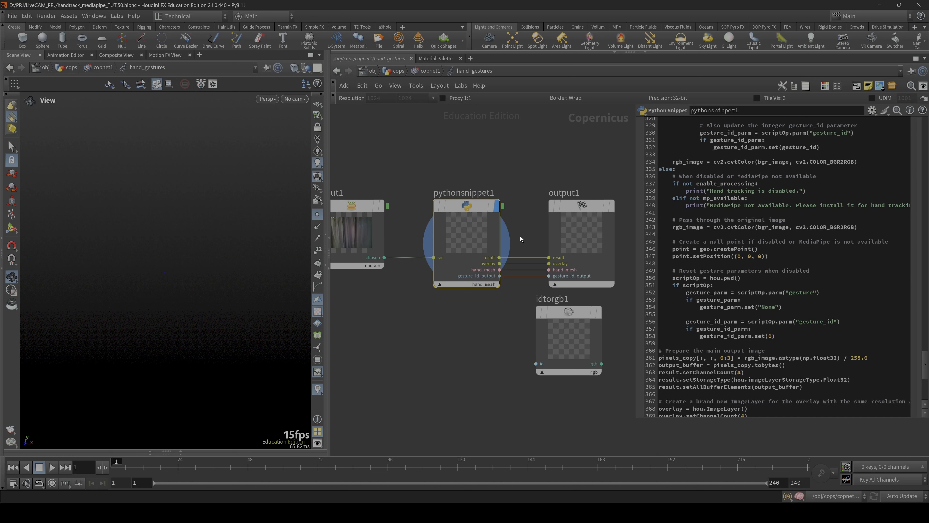
Switch pythonsnippet1's preview back to its result output and return to the parent network copnet1.
left_click(495, 284)
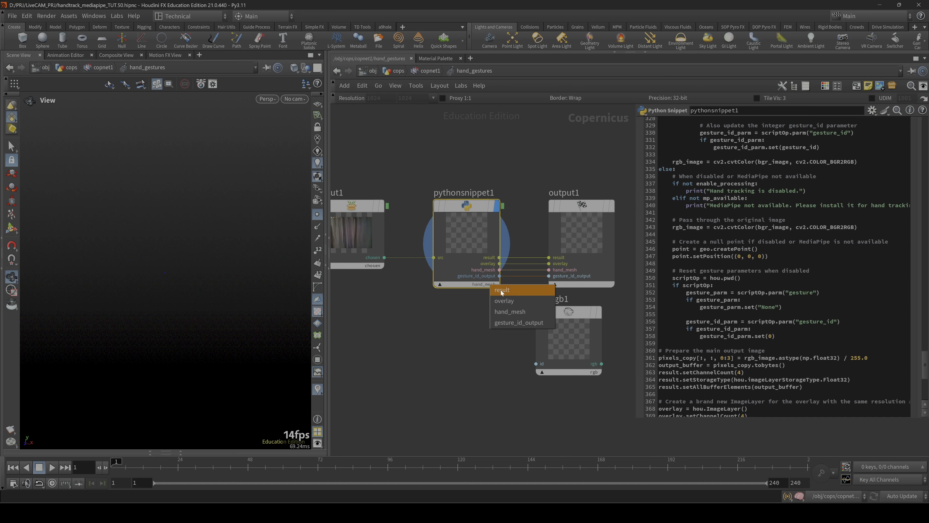
left_click(504, 291)
key("u")
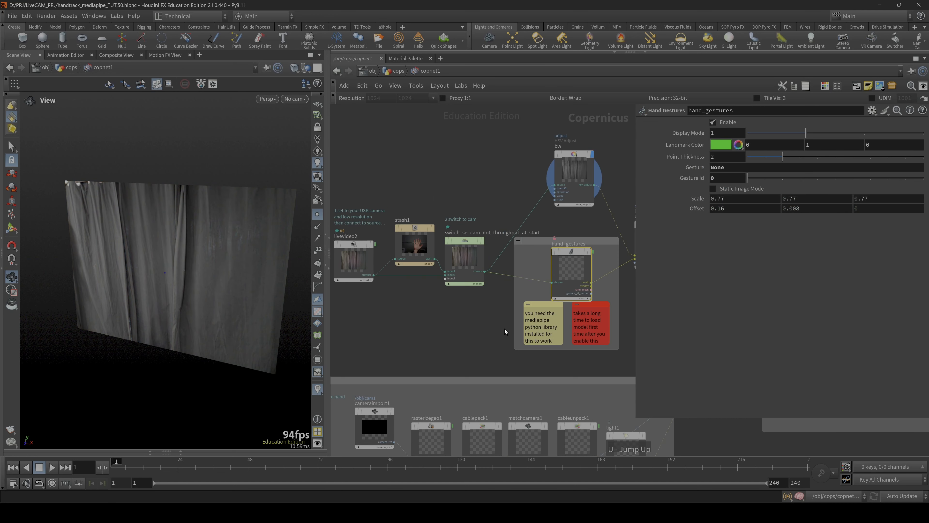
Display the hand_gestures node's result in the viewport.
middle_click_drag(505, 310, 434, 324)
mouse_move(507, 267)
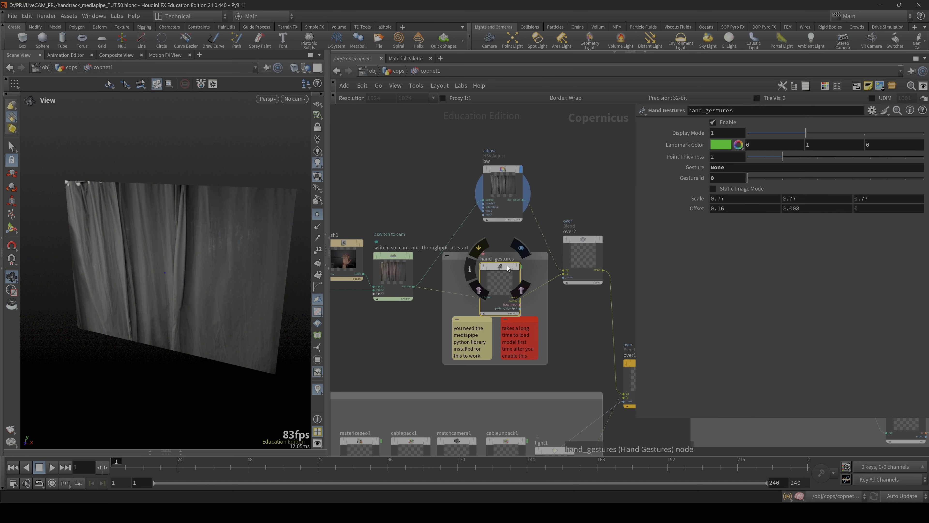
left_click(523, 250)
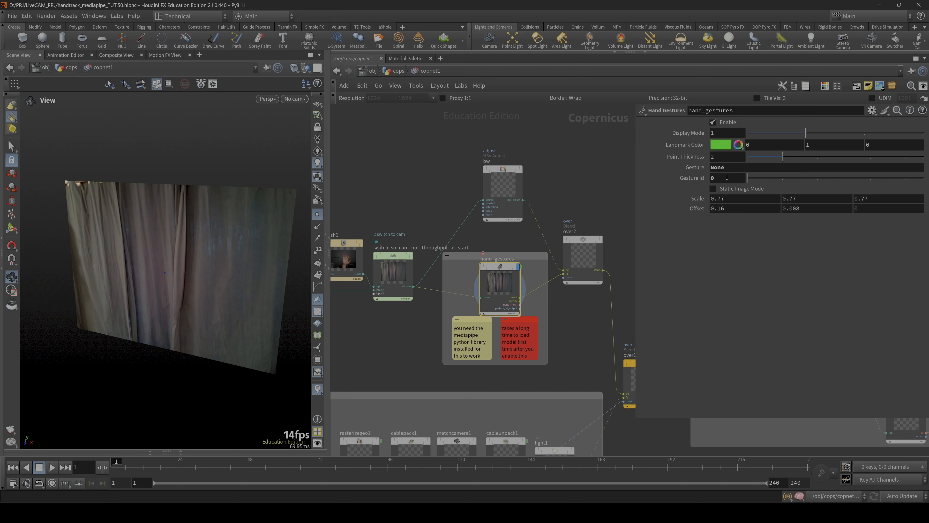
Preview the hand_mesh output of the hand_gestures node in the viewport.
scroll(571, 335, "down", 3)
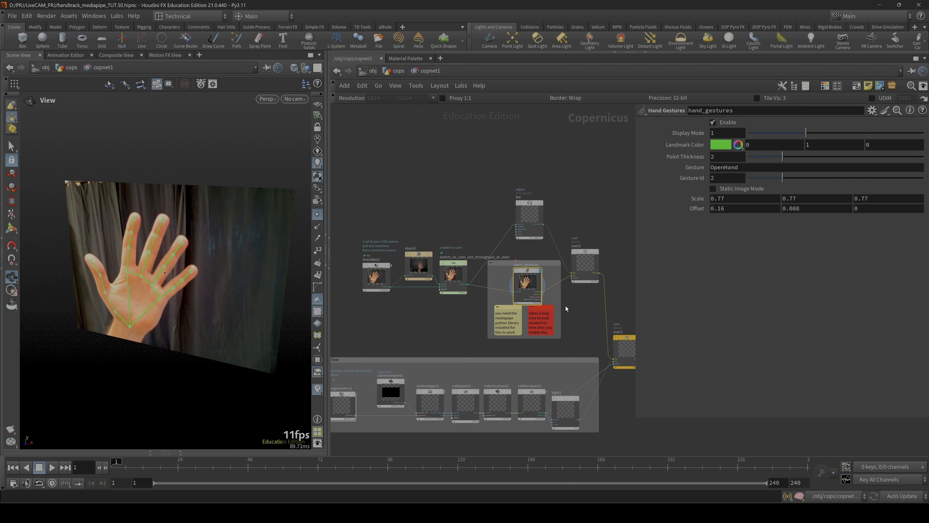
scroll(578, 305, "up", 3)
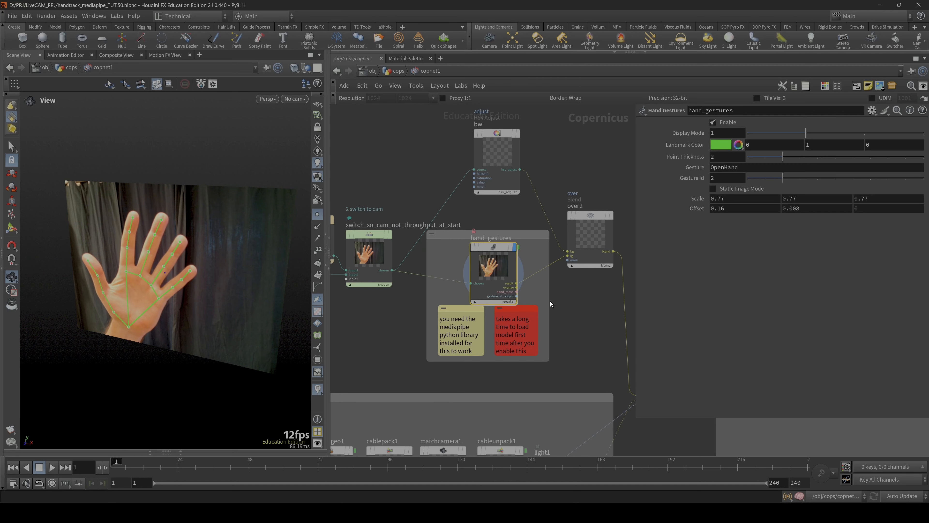
left_click(512, 302)
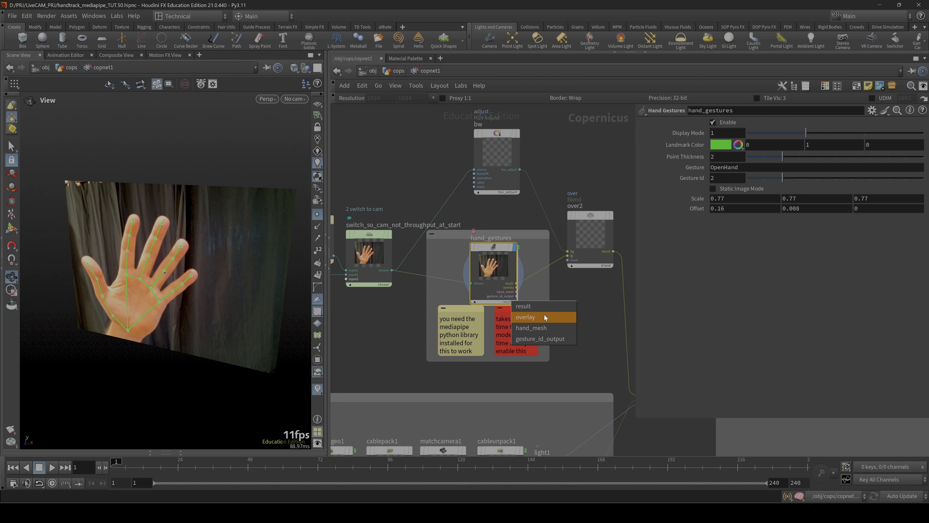
left_click(545, 327)
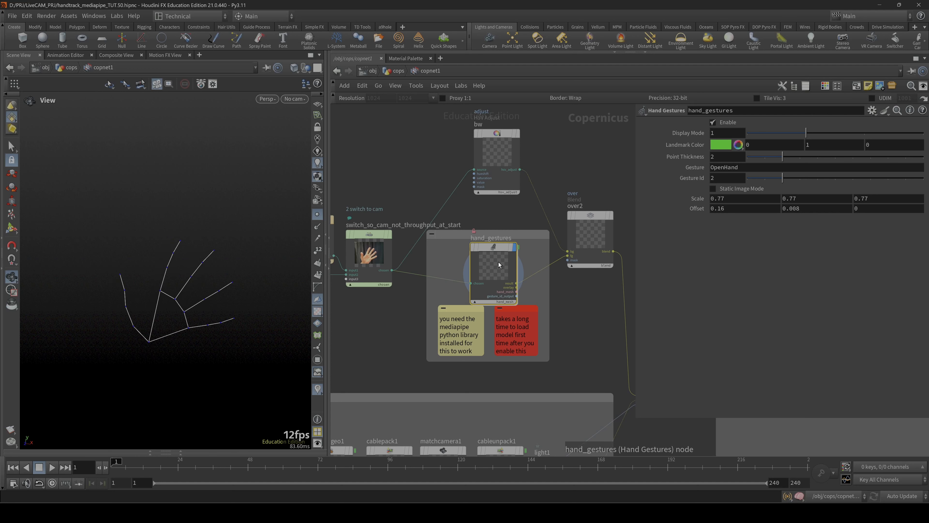
Switch hand_gestures' preview back to its result output and display the over2 Blend node.
middle_click_drag(520, 267, 493, 265)
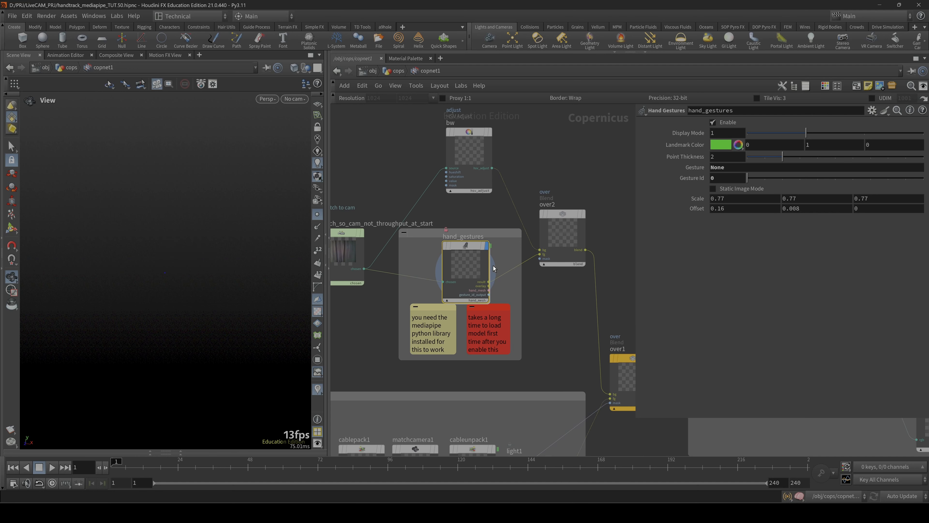
left_click(483, 300)
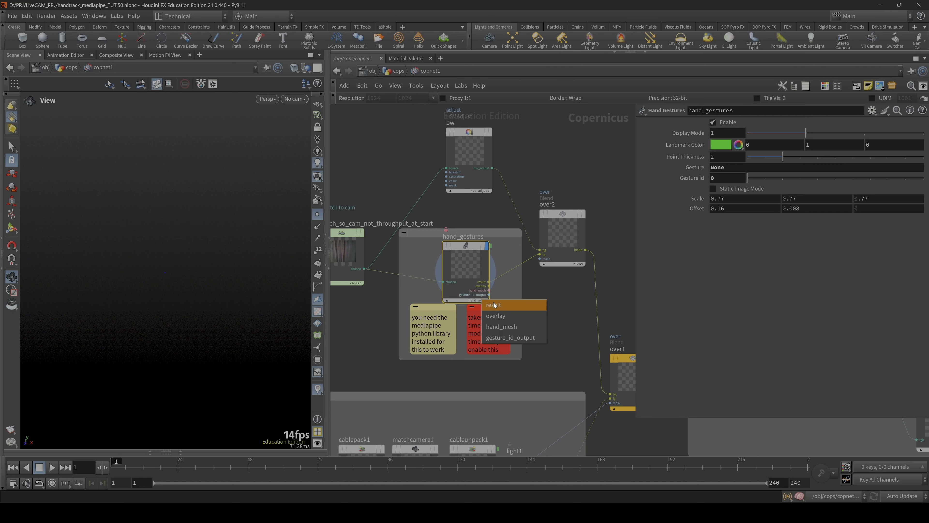
left_click(494, 305)
scroll(570, 289, "down", 3)
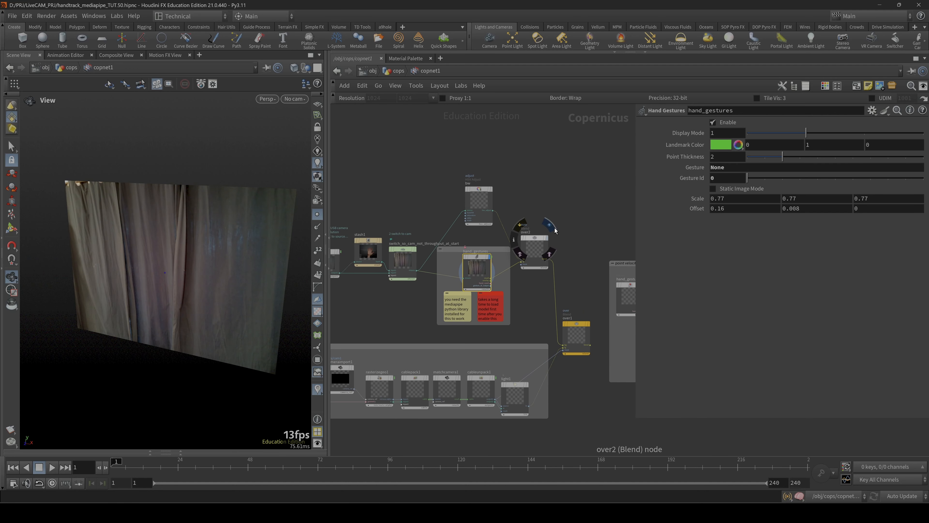
left_click(552, 227)
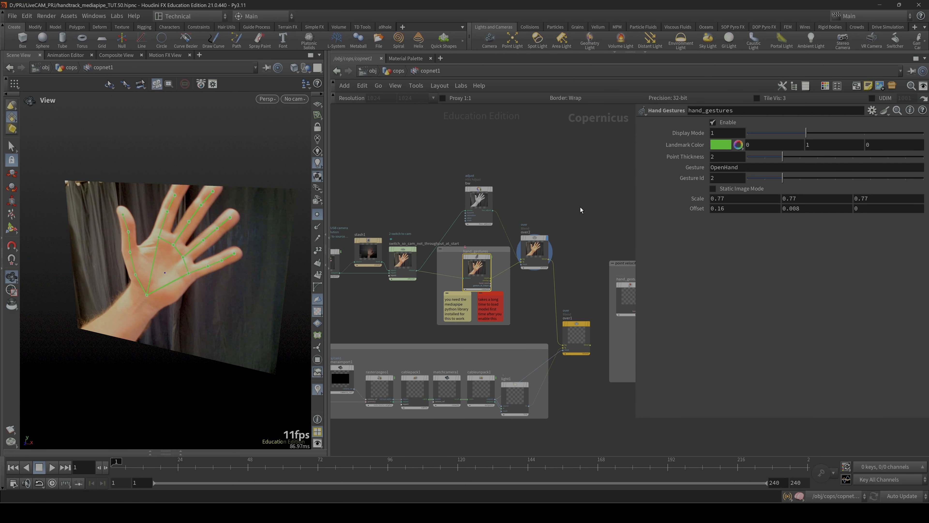
Go inside the sopgeometry1 node in the Text network box to examine font1's text expression.
middle_click_drag(578, 216, 568, 167)
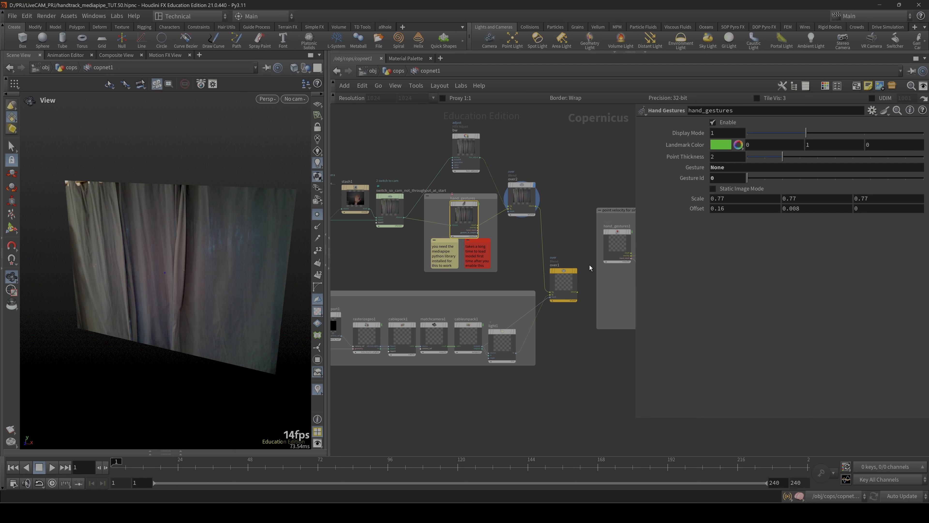
middle_click_drag(590, 265, 608, 217)
middle_click_drag(396, 237, 483, 228)
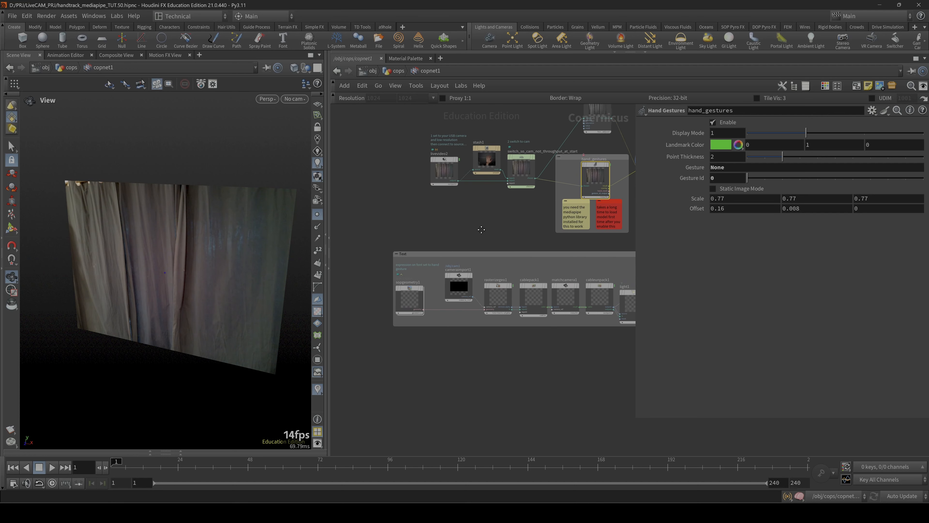
scroll(430, 299, "up", 3)
double_click(402, 308)
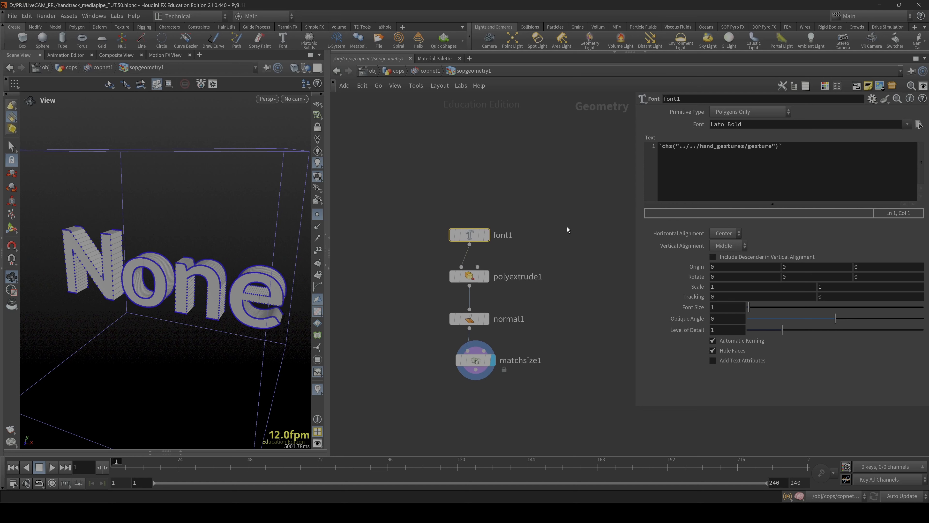
Return to the copnet1 network and select hand_gestures to check its Gesture parameter.
key("u")
key("u")
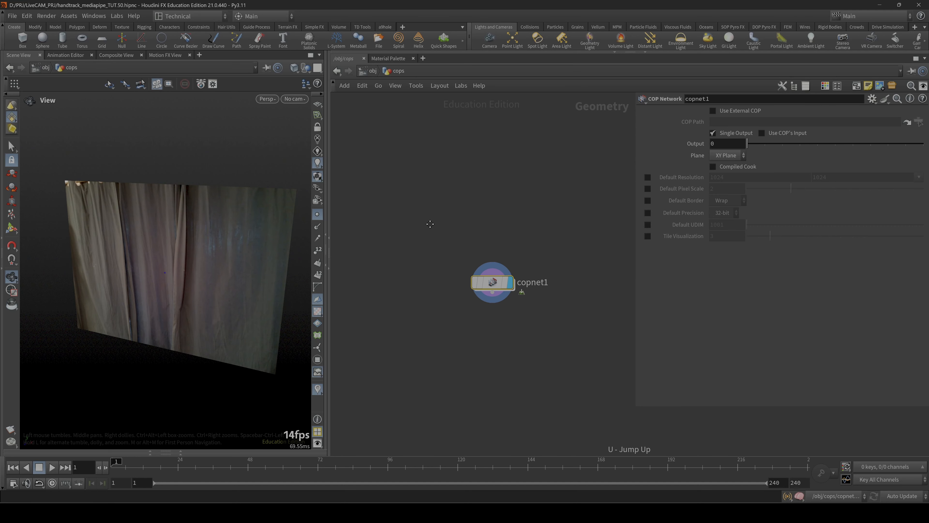
double_click(491, 283)
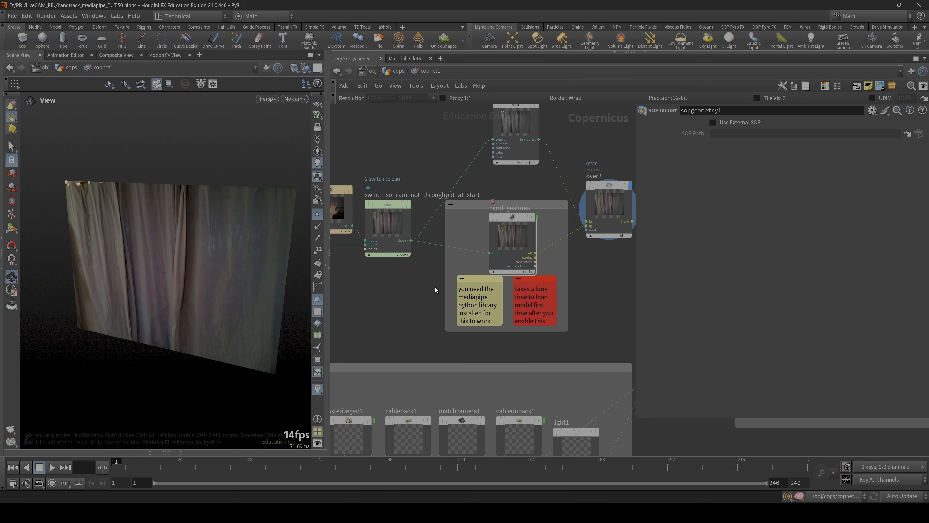
left_click(520, 233)
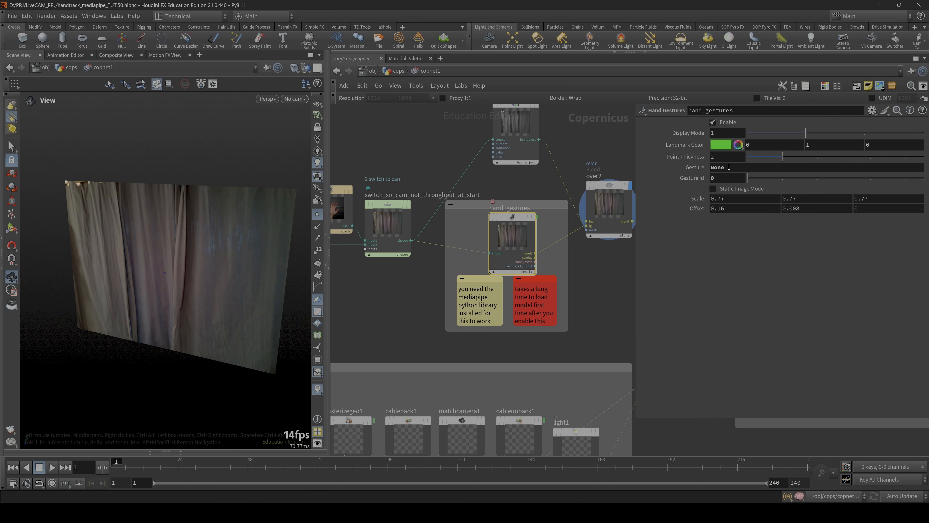
Display the rasterizegeo1 node's rasterized gesture text in the viewport.
middle_click_drag(417, 310, 426, 251)
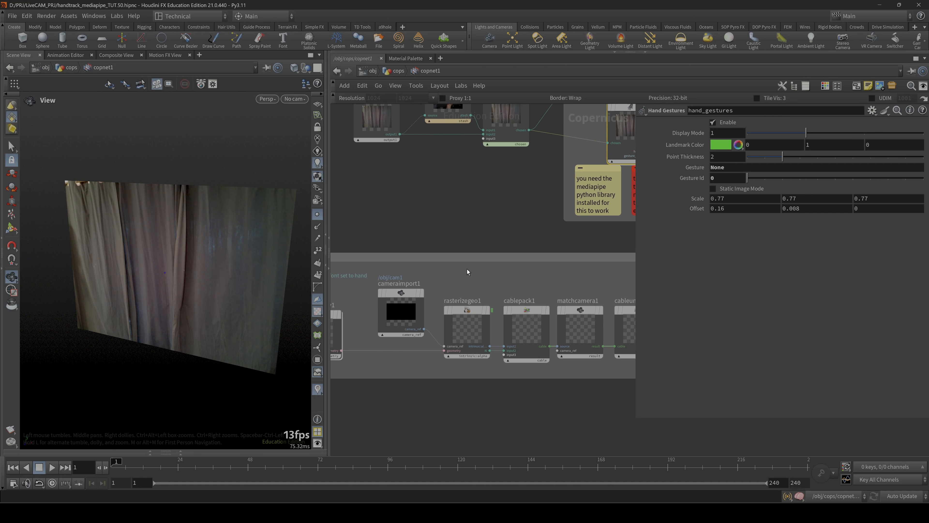
mouse_move(480, 314)
left_click(492, 288)
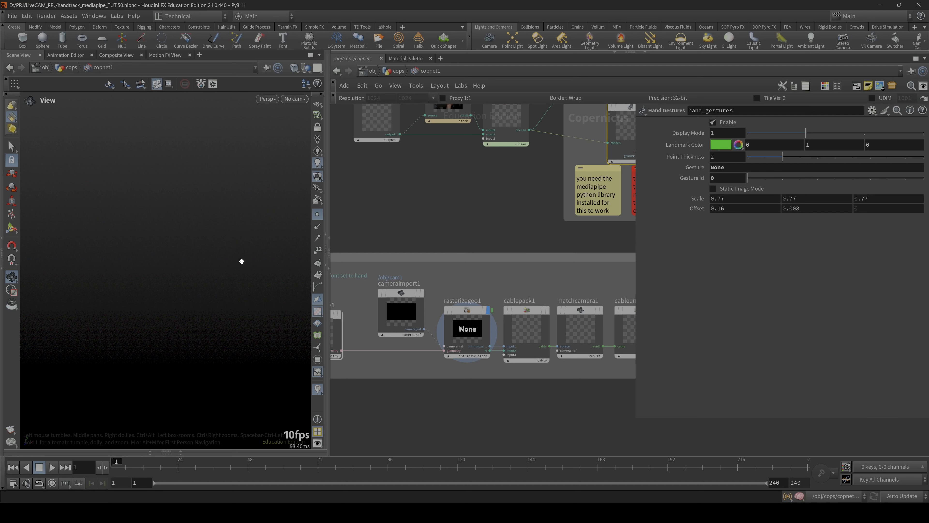
left_click_drag(215, 273, 200, 276)
Display the cablepack1 node's result, followed by the matchcamera1 node's result, in the viewport.
middle_click_drag(524, 235, 420, 224)
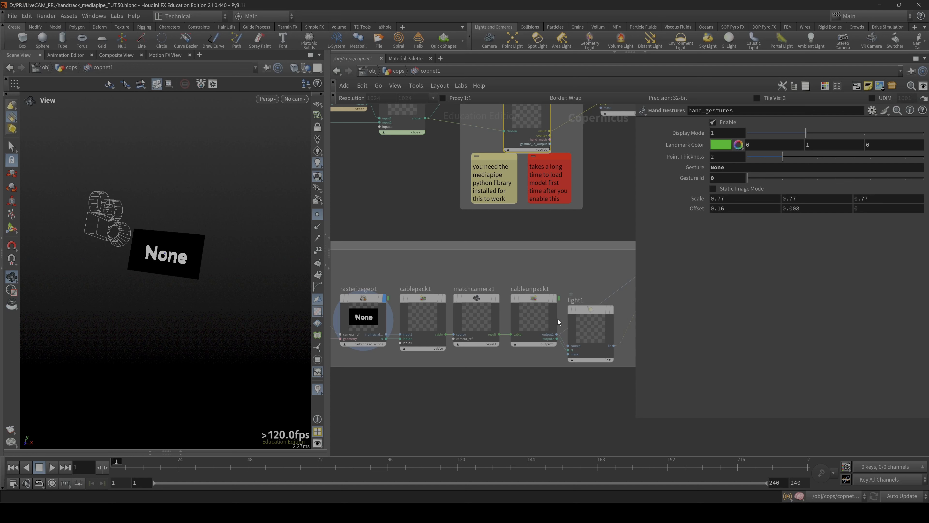
mouse_move(422, 297)
left_click(447, 277)
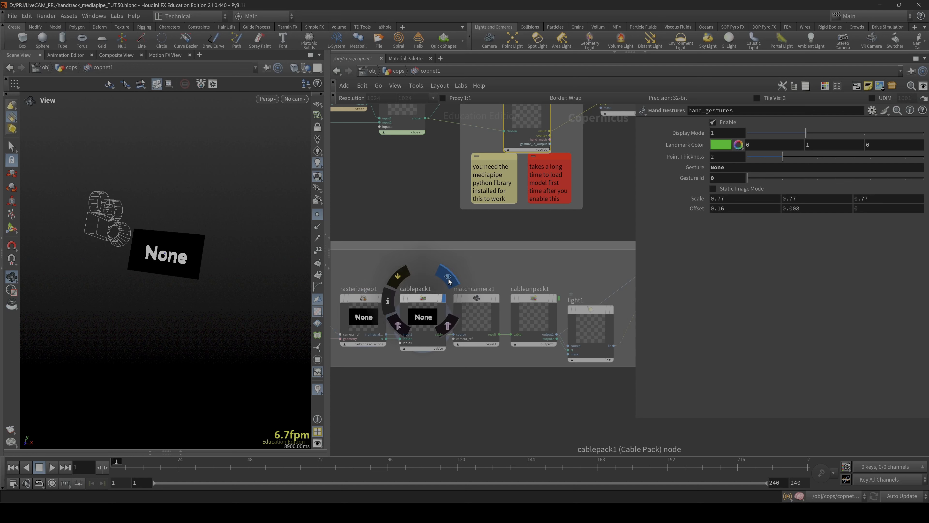
mouse_move(476, 301)
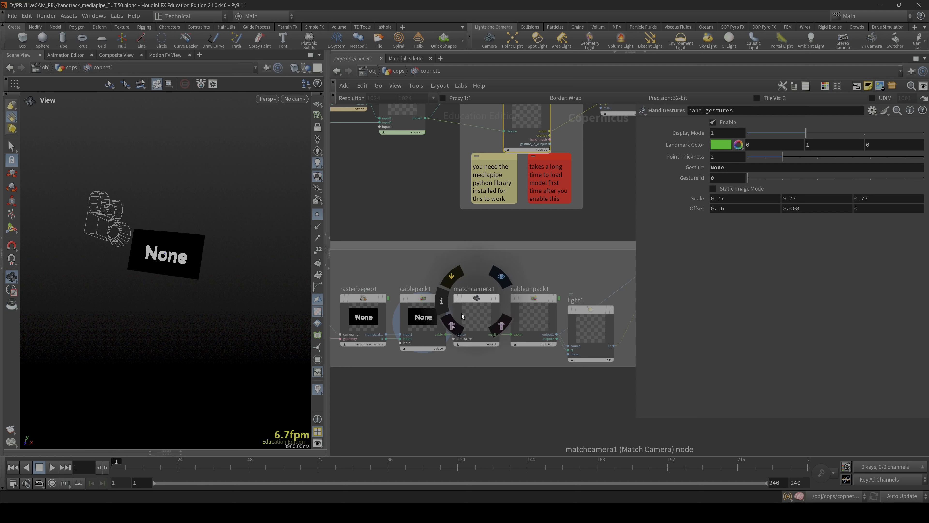
left_click(506, 280)
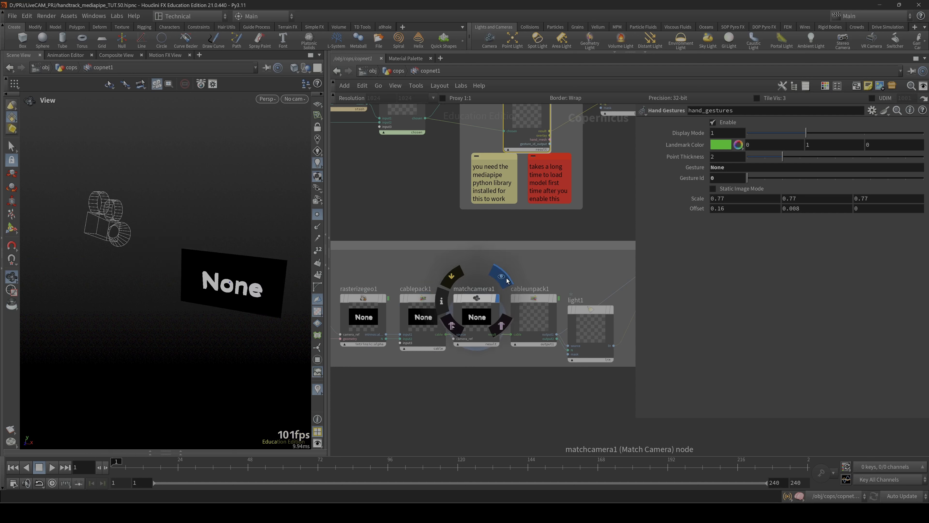
left_click_drag(263, 279, 205, 265)
Display the light1 node's shaded text in the viewport.
middle_click_drag(568, 224, 450, 228)
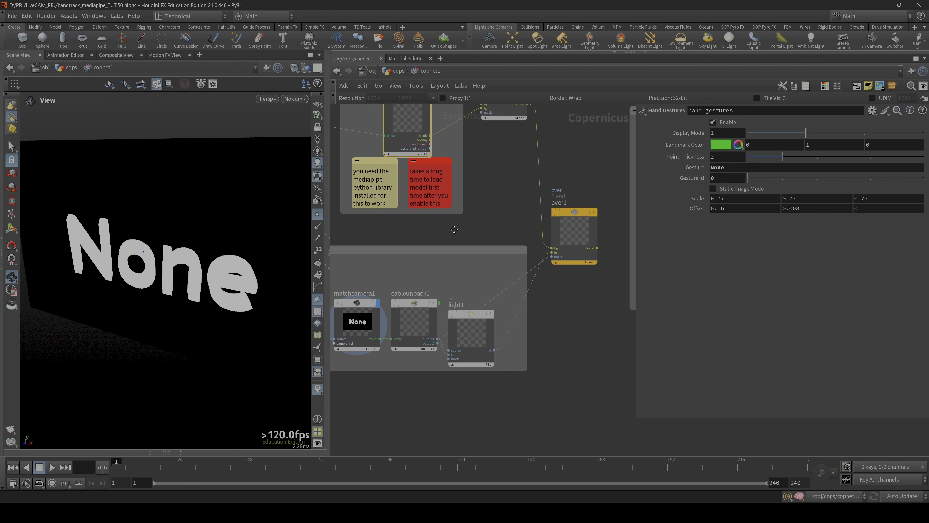
mouse_move(477, 313)
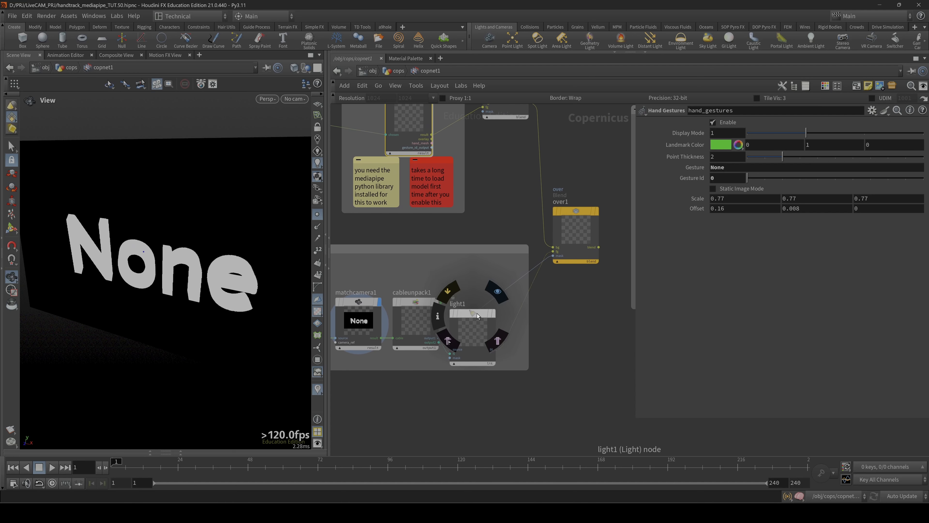
left_click(498, 292)
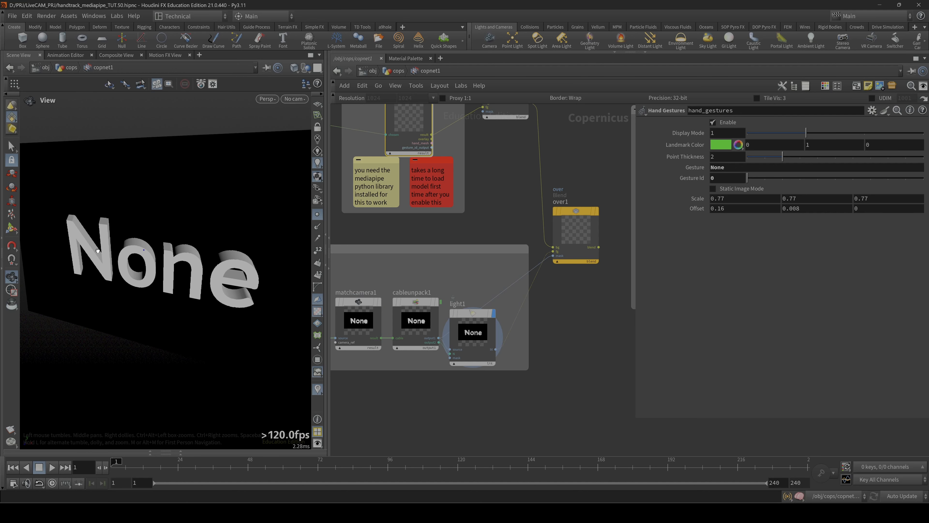
Check the light1 node's settings and display the over1 composite of the gesture text over the camera feed.
middle_click_drag(510, 263, 461, 338)
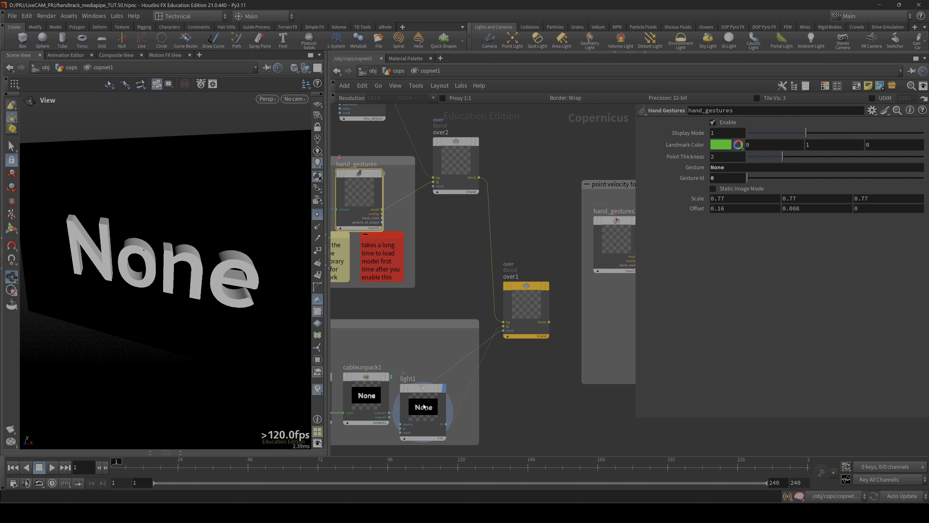
left_click(419, 415)
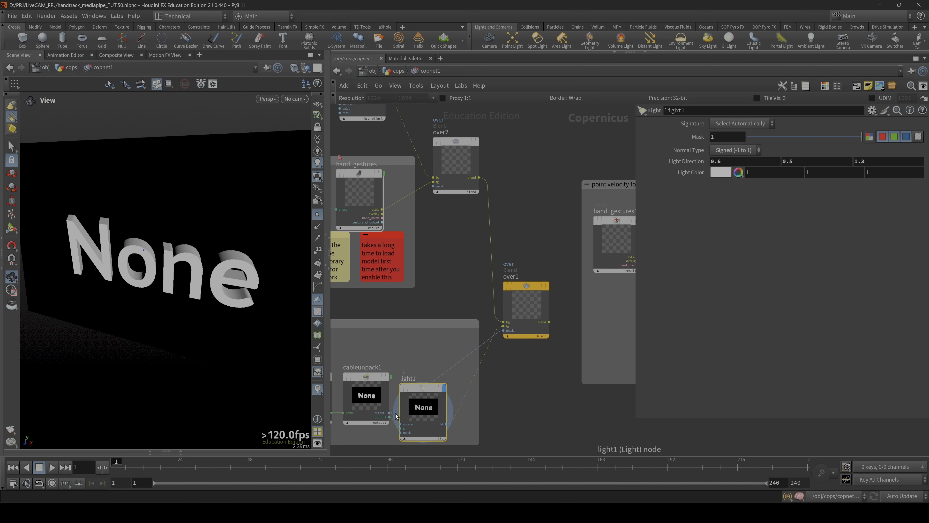
scroll(465, 302, "down", 3)
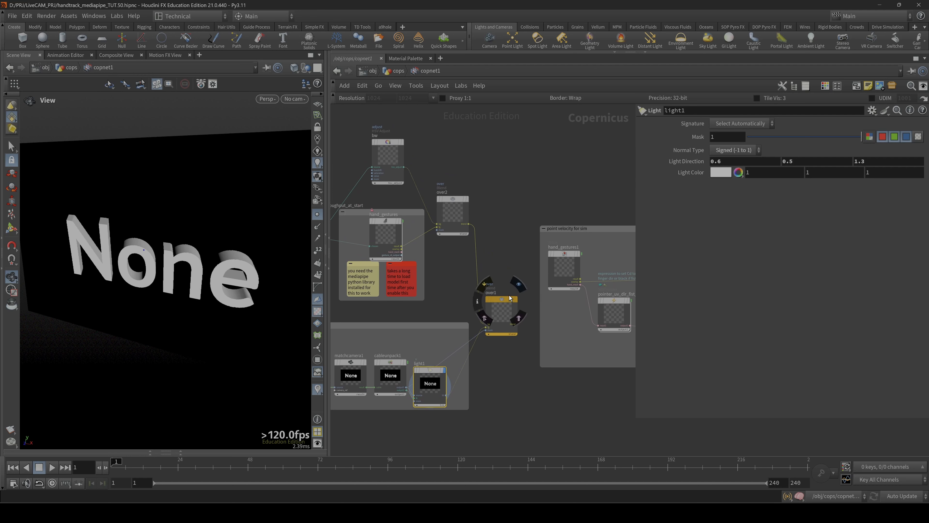
left_click(518, 285)
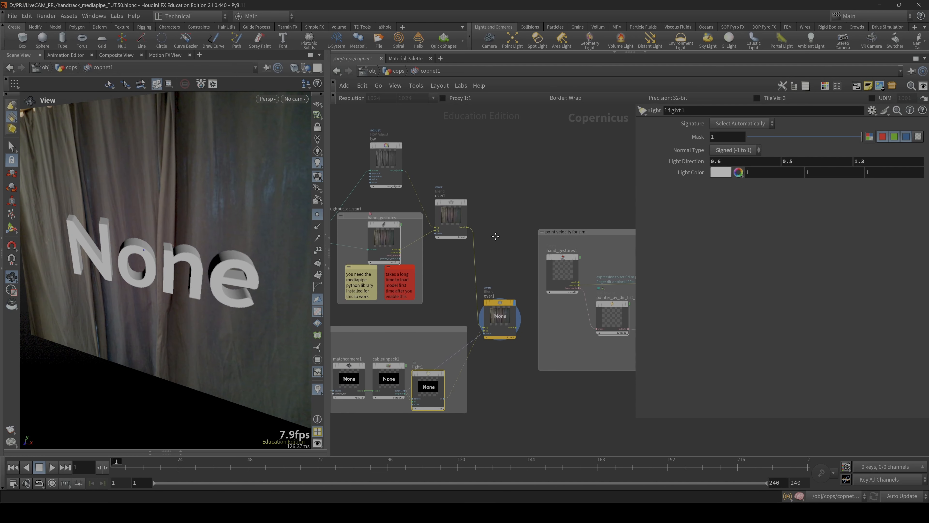
Select the hand_gestures1 fetch node in the point velocity for sim group and display its result in the viewport.
scroll(519, 208, "down", 3)
mouse_move(518, 208)
middle_mouse_down()
mouse_move(407, 210)
mouse_move(434, 202)
mouse_move(527, 221)
middle_mouse_up()
scroll(430, 221, "up", 2)
scroll(431, 222, "up", 1)
left_click(482, 286)
scroll(471, 207, "down", 2)
mouse_move(469, 206)
middle_mouse_down()
mouse_move(553, 218)
mouse_move(468, 221)
middle_mouse_up()
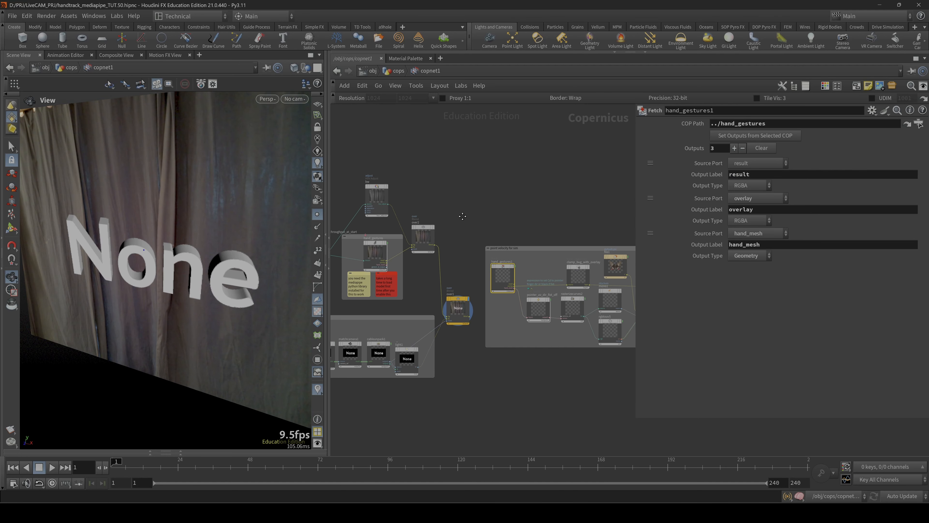
scroll(504, 257, "up", 3)
left_click(506, 254)
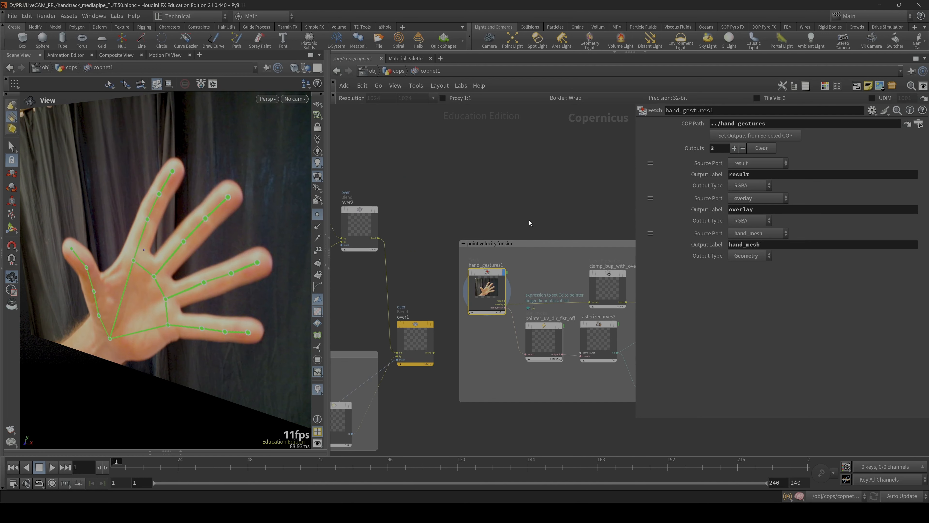
Go inside the pointer_uv_dir_fist_off node and examine the VEX code of attribwrangle1.
middle_click_drag(526, 212, 416, 195)
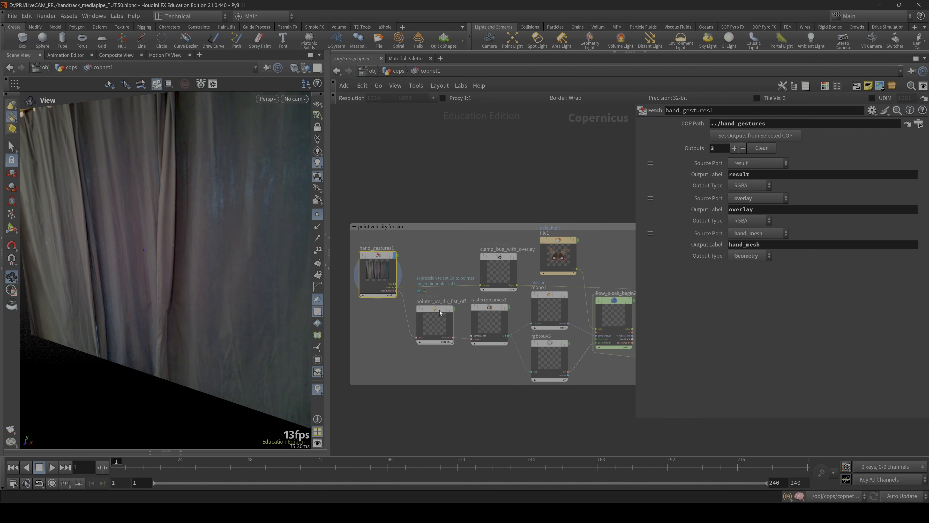
left_click(428, 333)
double_click(432, 329)
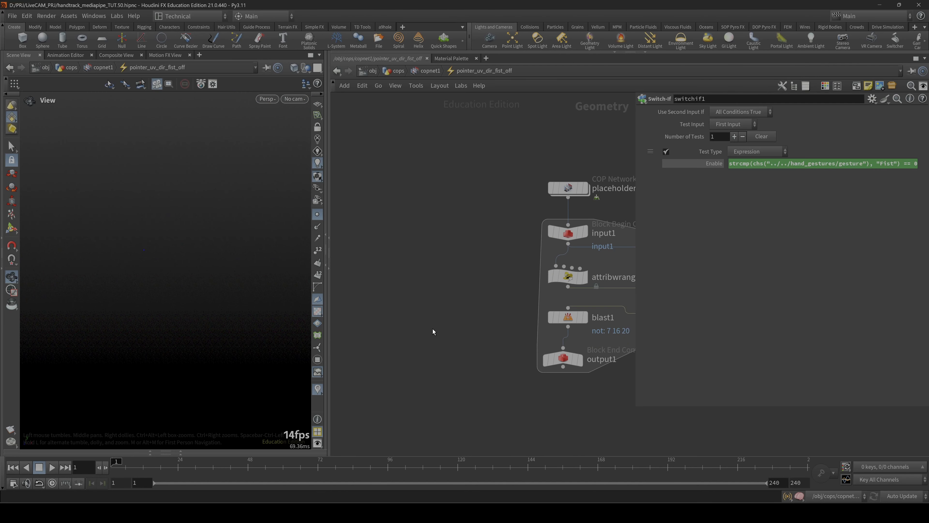
middle_click_drag(451, 288, 365, 296)
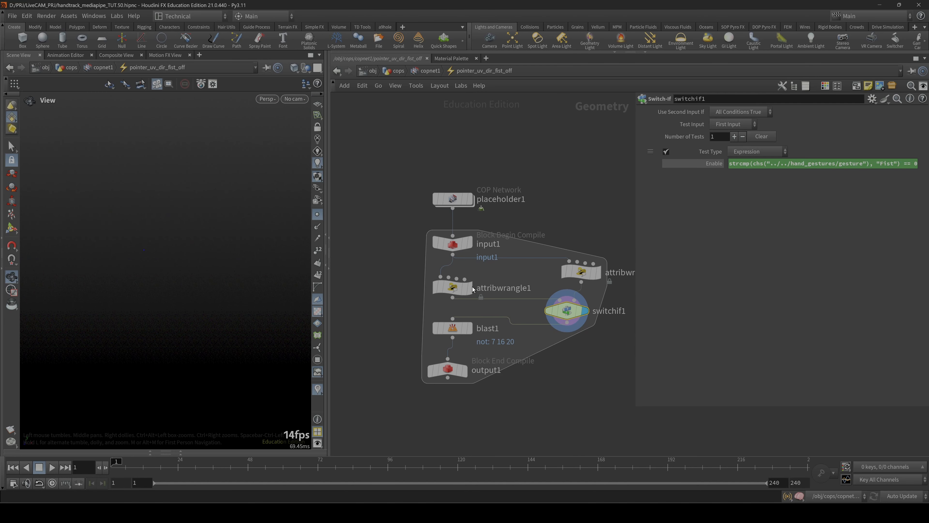
left_click(453, 286)
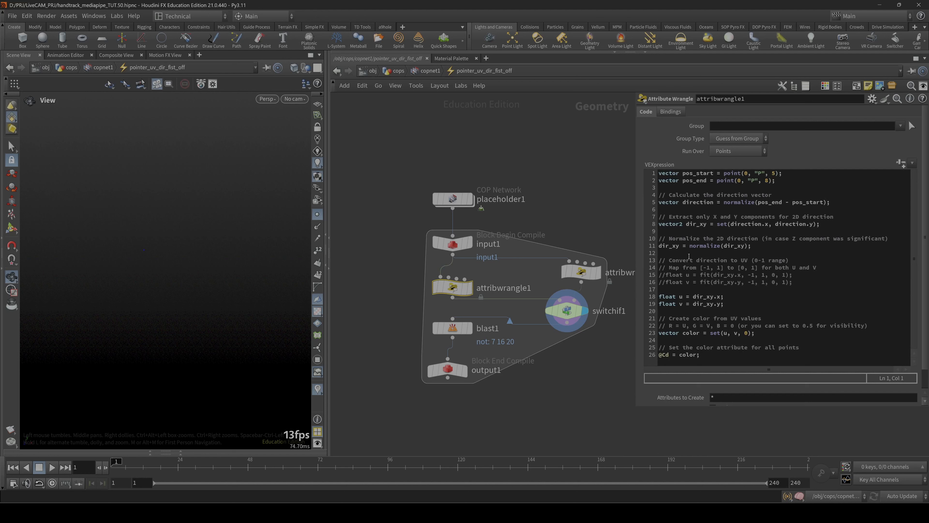
Check the VEX code of attribwrangle2 and display the output1 node's geometry in the viewport.
middle_click_drag(550, 202, 532, 204)
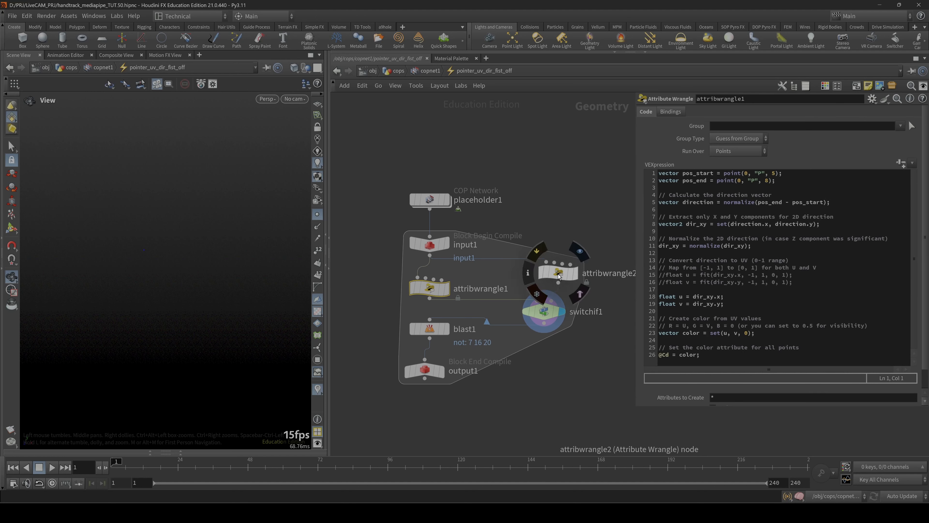
left_click(557, 278)
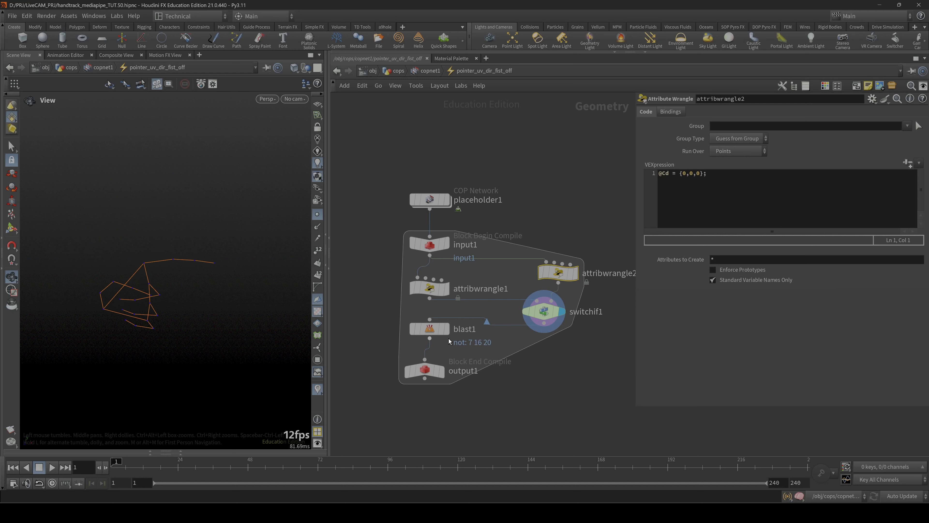
left_click(442, 373)
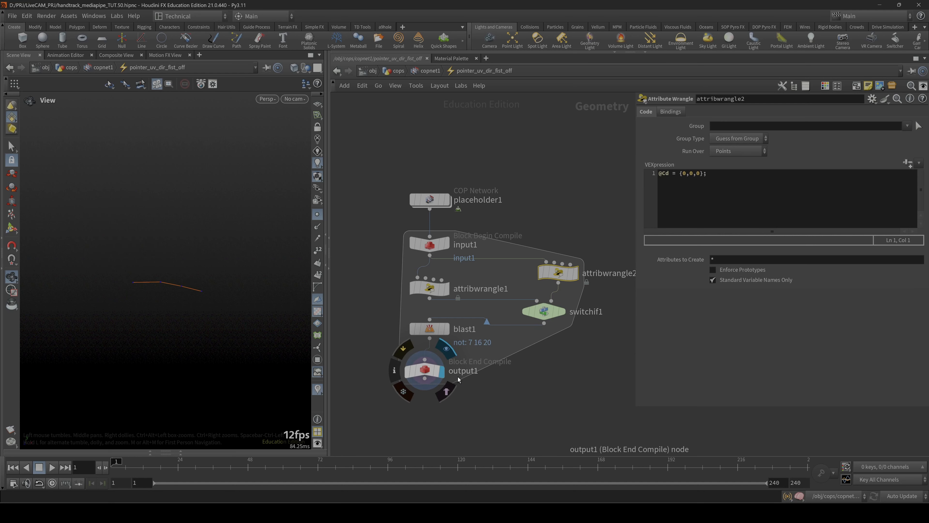
Return to the copnet1 network and display the rasterizecurves2 node's result.
key("u")
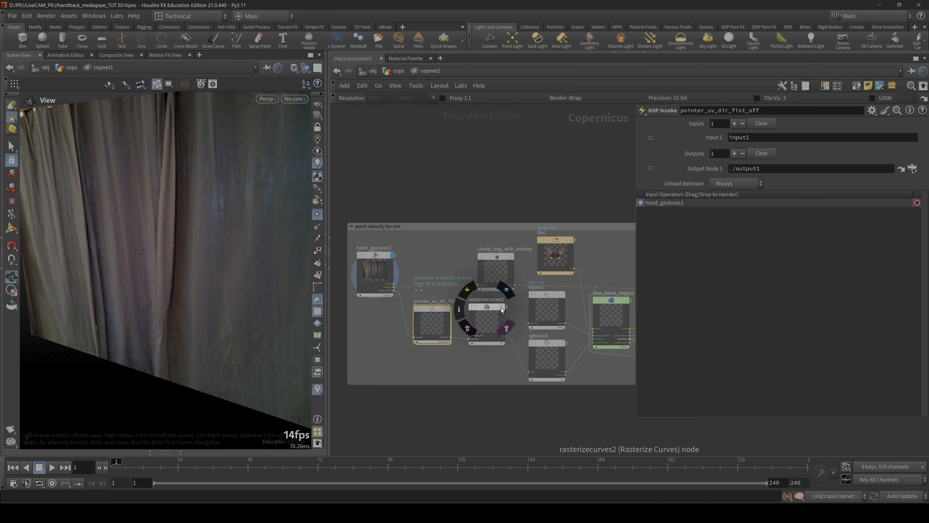
left_click(507, 291)
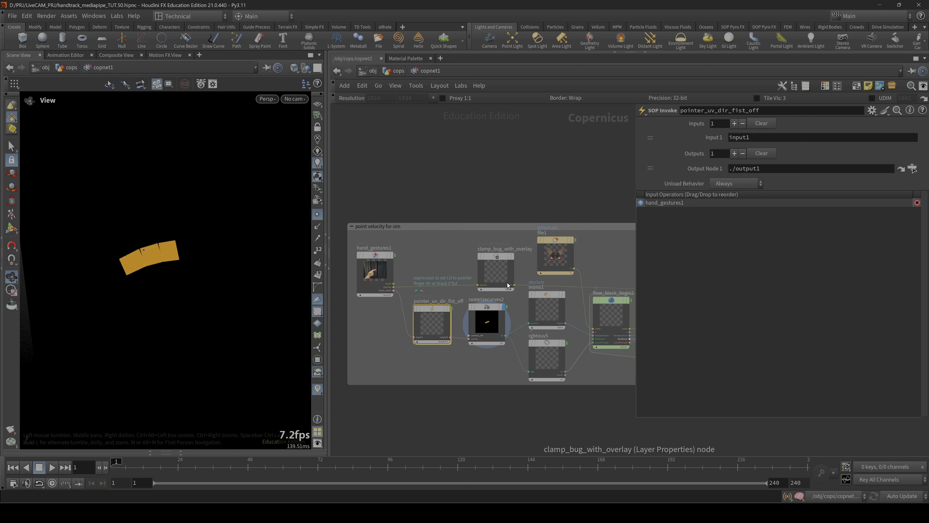
Display the file1 node's butterfly image, followed by the over3 blend result, in the viewport.
middle_click_drag(569, 183, 467, 175)
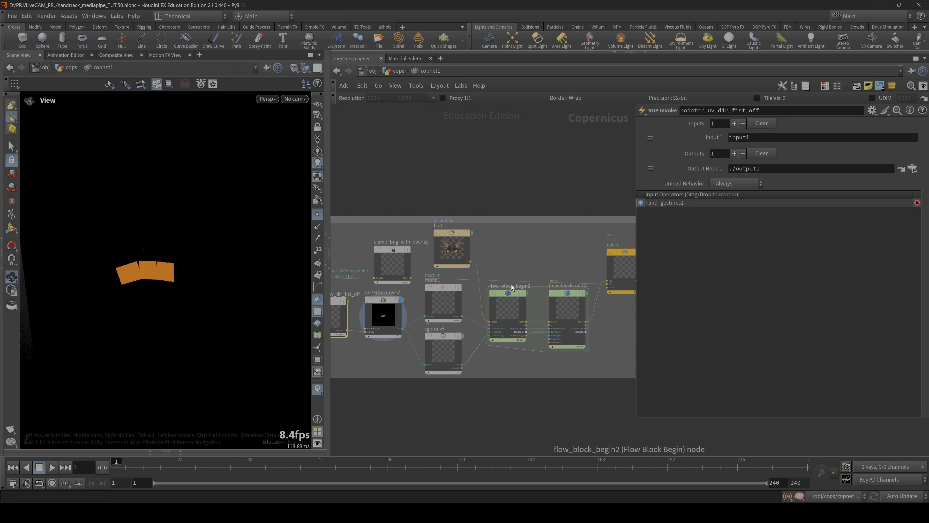
middle_click_drag(531, 178, 515, 174)
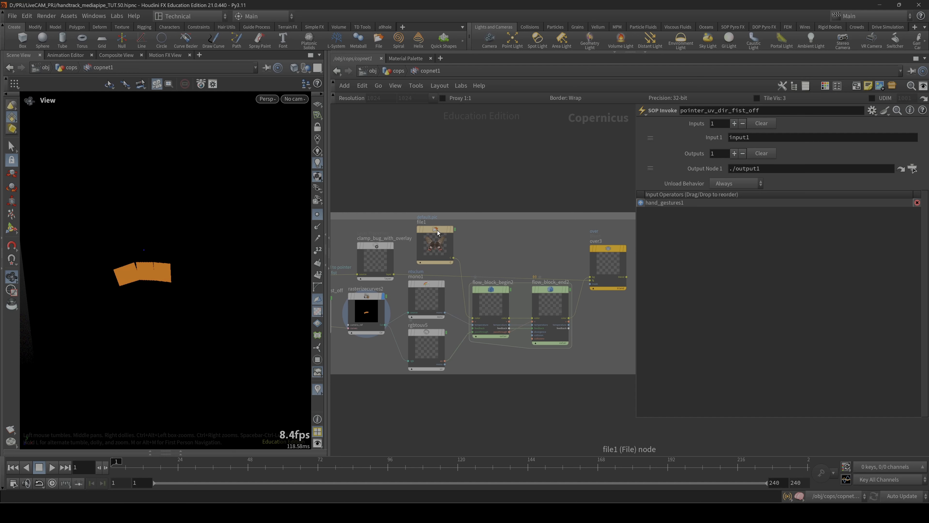
left_click(455, 216)
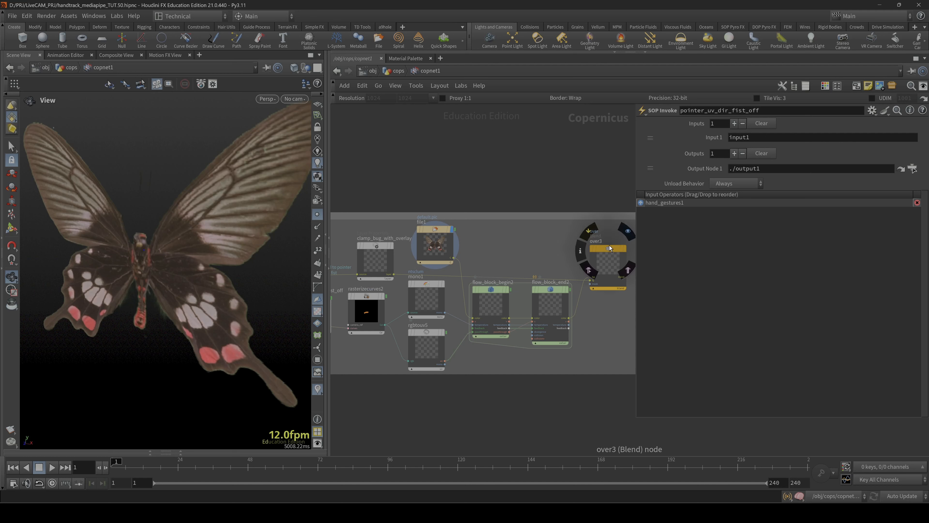
left_click(618, 234)
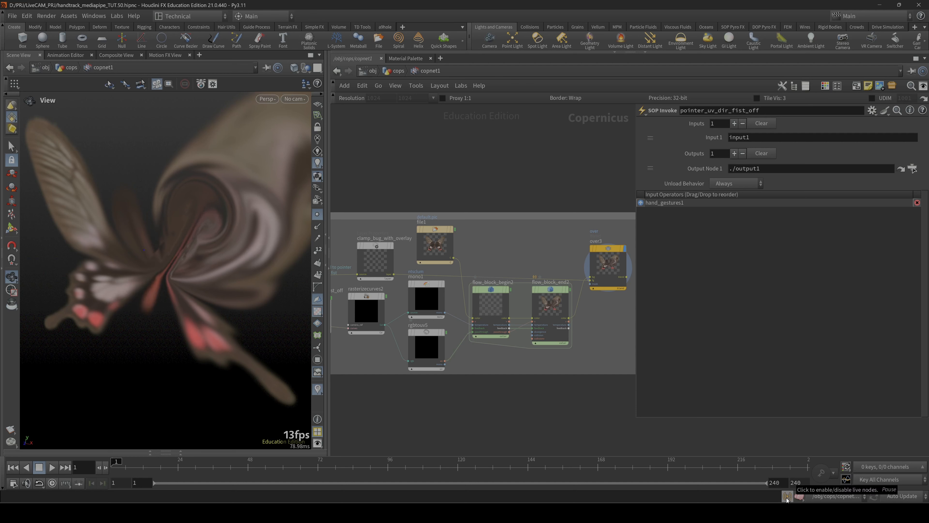
Pause the live nodes and reset the flow simulation to the undistorted butterfly image.
left_click(787, 498)
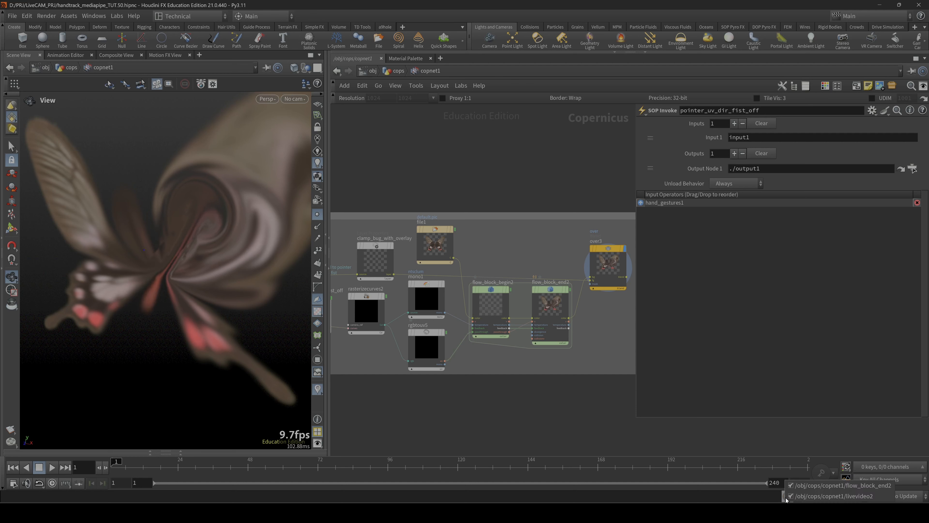
left_click(786, 498)
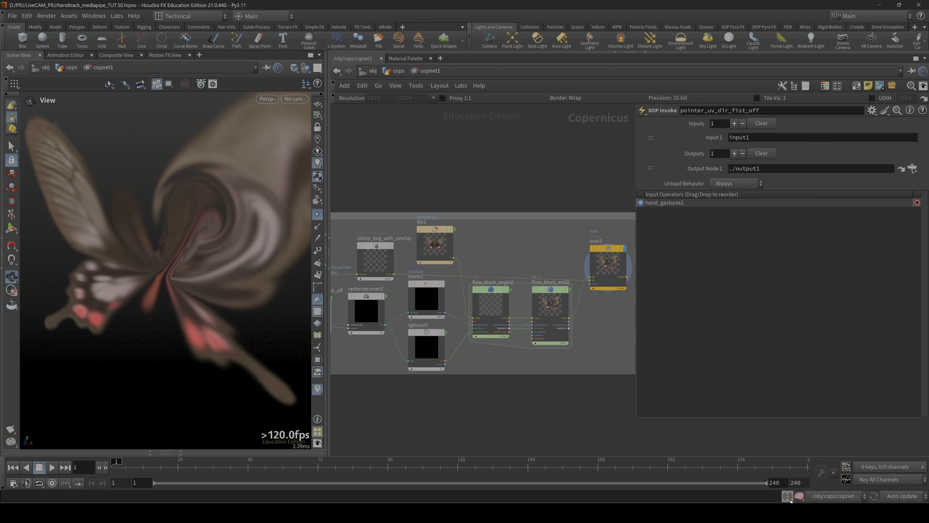
left_click(801, 498)
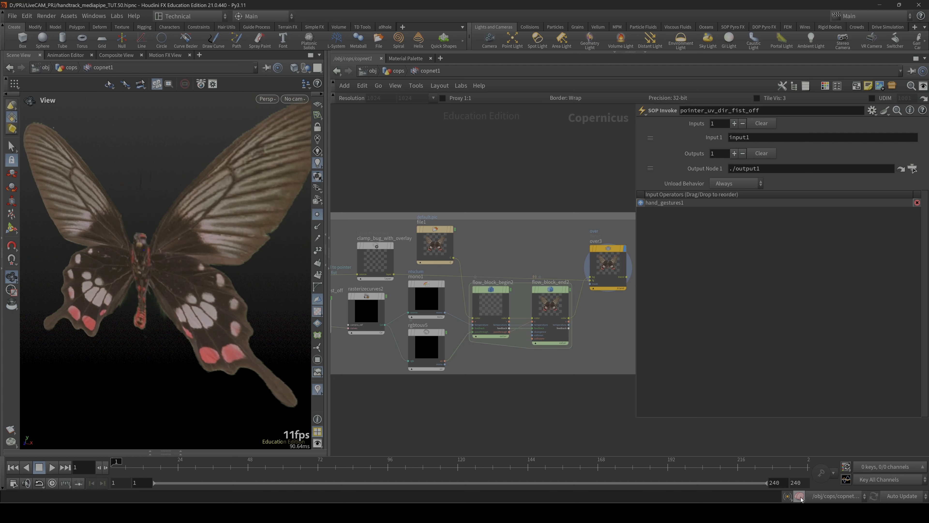